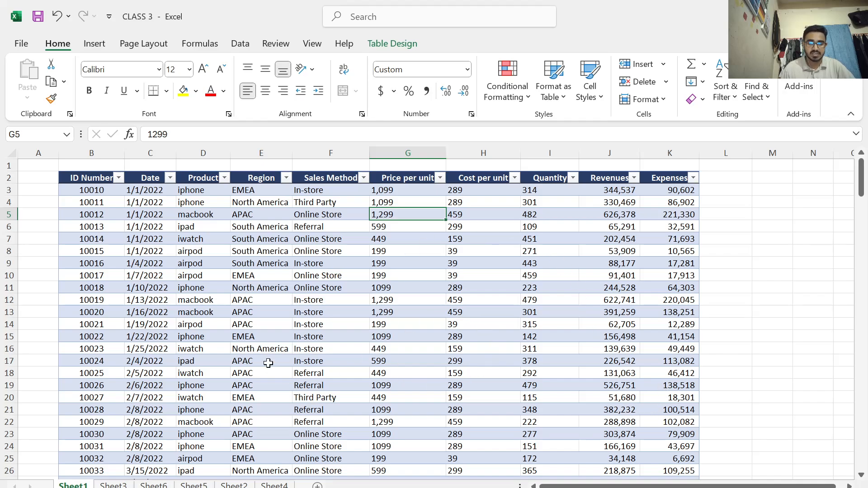
Select the whole sales table on Sheet1 from the ID Number header in B2, and add a blank worksheet directly after Sheet1
click(95, 181)
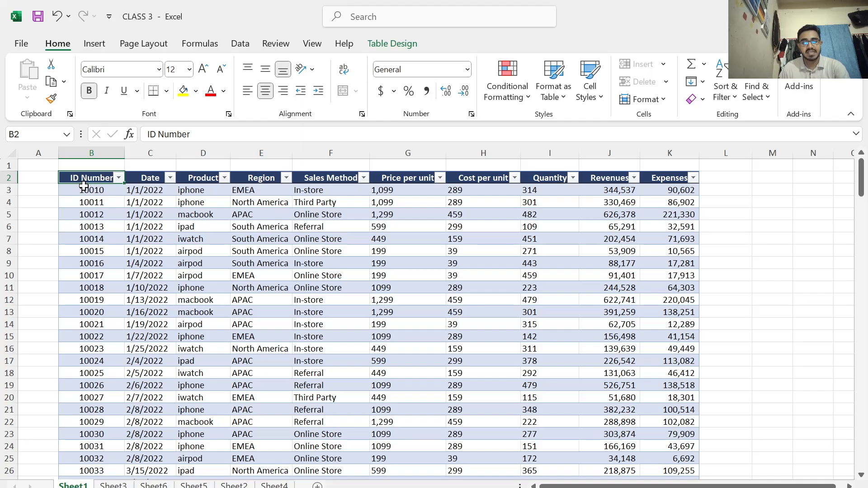
key(ctrl+shift+End)
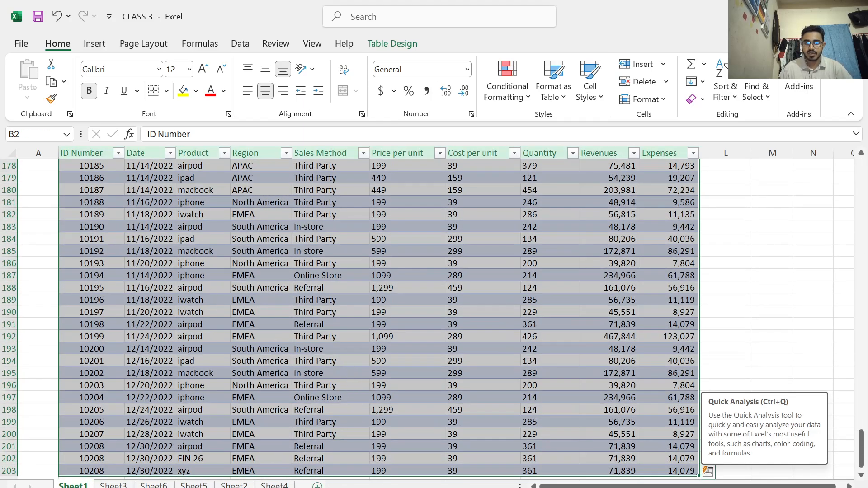
click(316, 485)
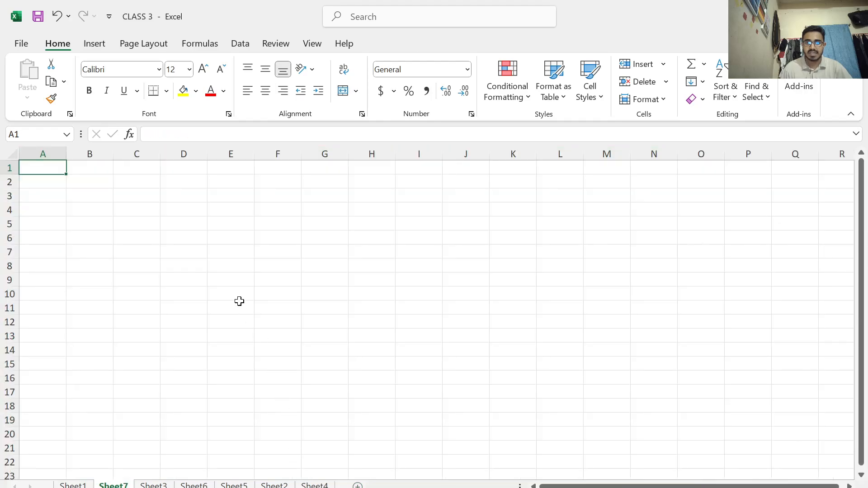
click(100, 210)
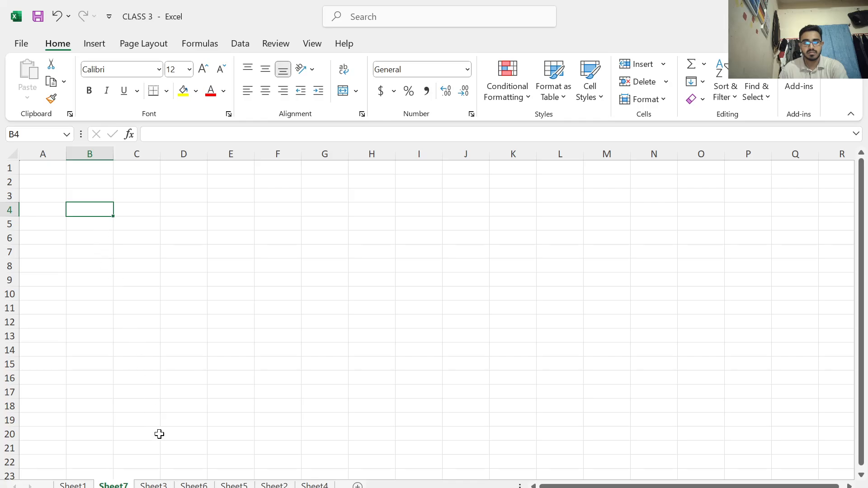
Copy the selected Sheet1 sales table and paste it at cell B5 of a new worksheet added after Sheet4
click(73, 485)
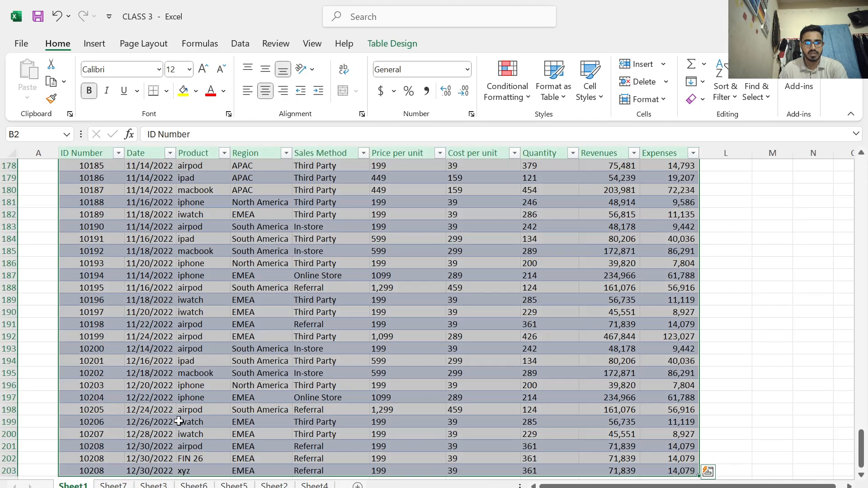
click(326, 485)
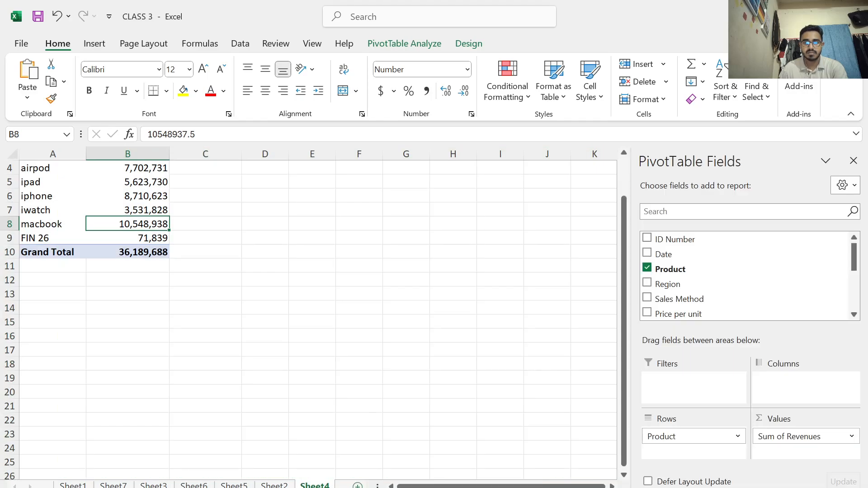
click(357, 485)
click(94, 221)
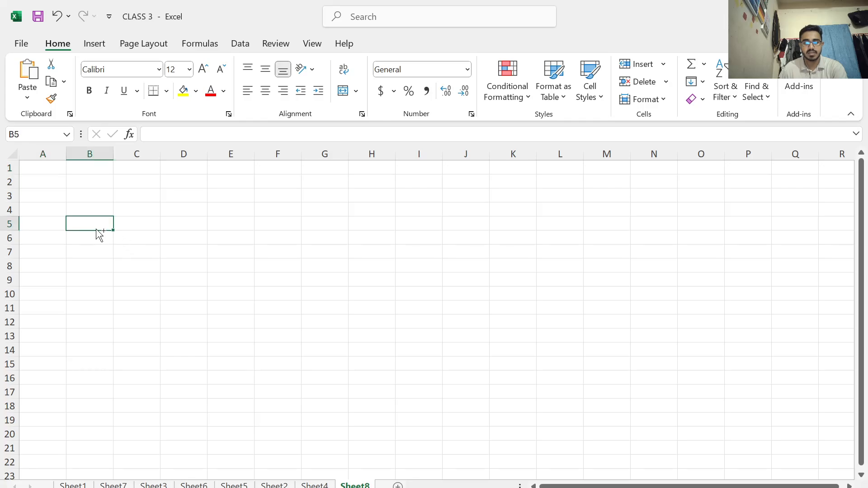
key(ctrl+v)
Autofit the Date, Sales Method and Region columns of the pasted table so their contents fit
scroll(407, 318, down, 9)
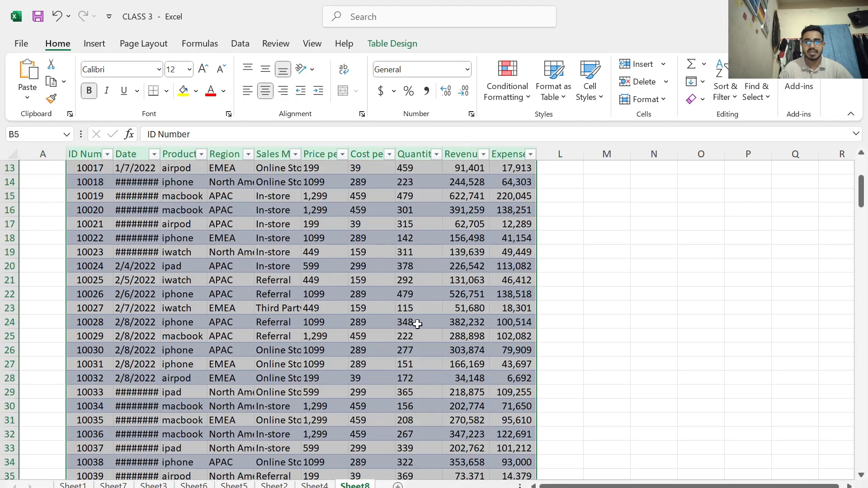
scroll(418, 322, up, 9)
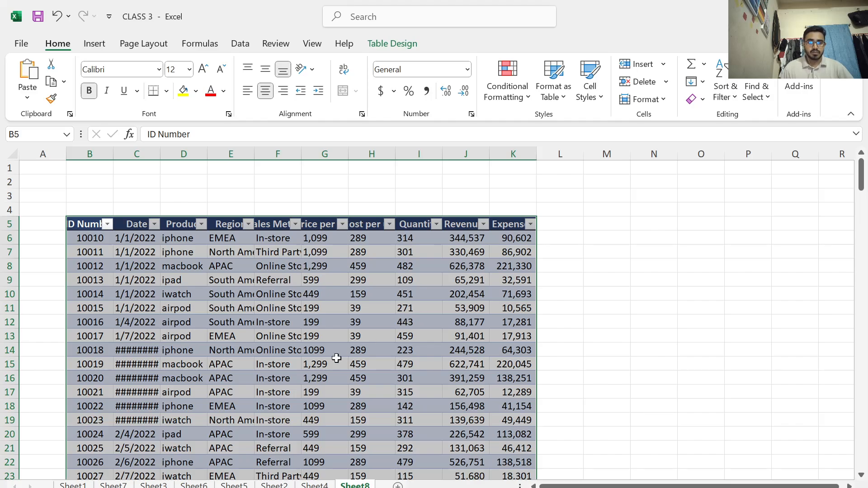
scroll(283, 358, down, 2)
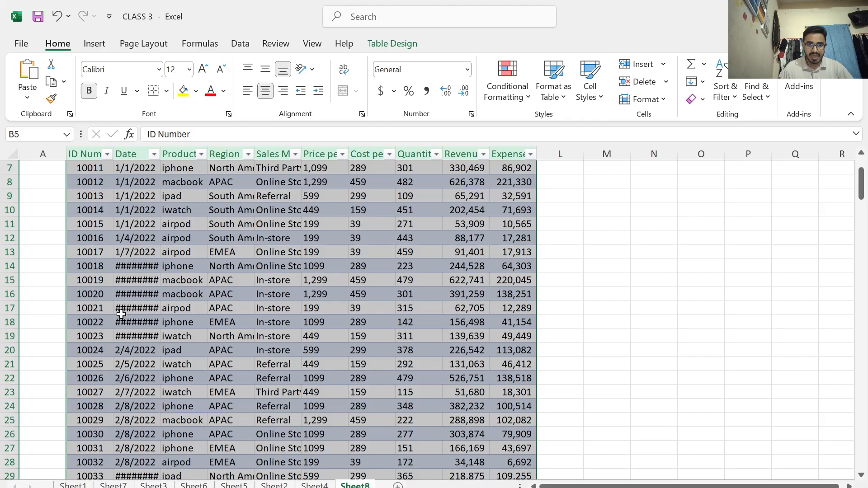
scroll(142, 280, up, 2)
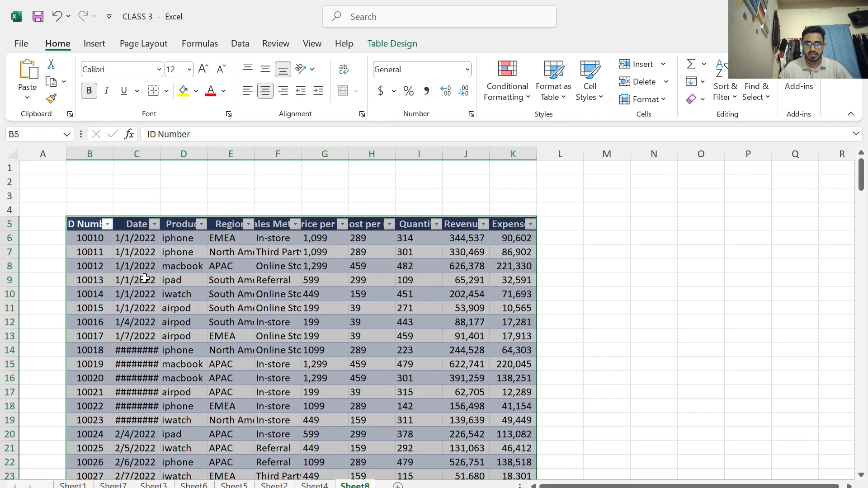
double_click(160, 158)
scroll(253, 316, down, 2)
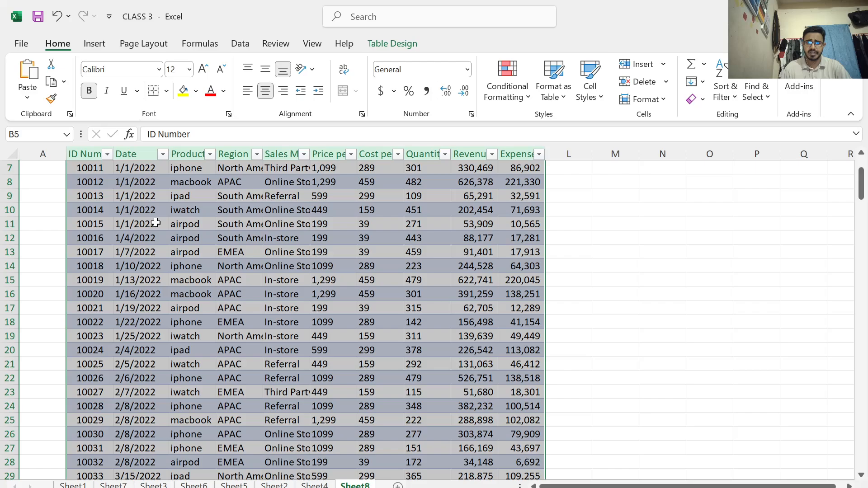
scroll(156, 230, up, 2)
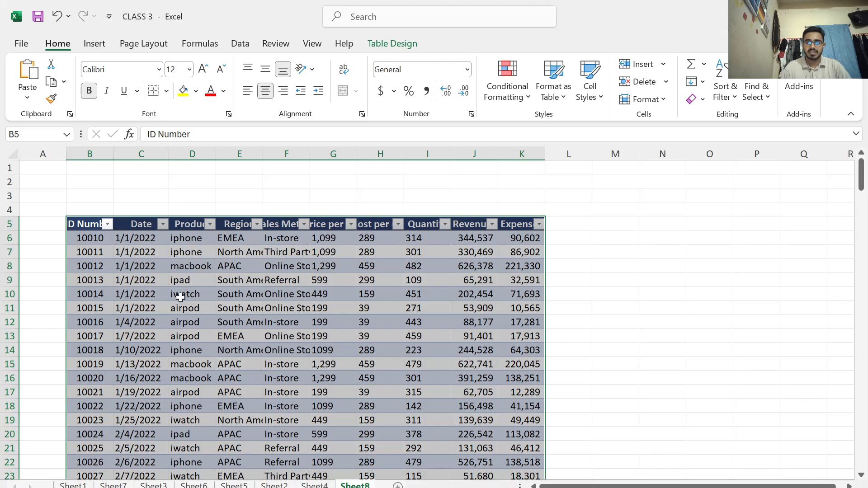
double_click(308, 156)
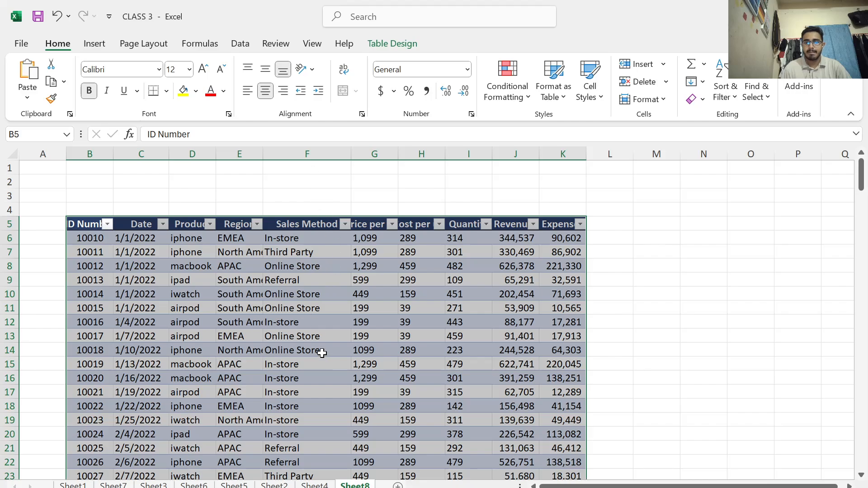
scroll(322, 352, down, 2)
scroll(298, 342, up, 2)
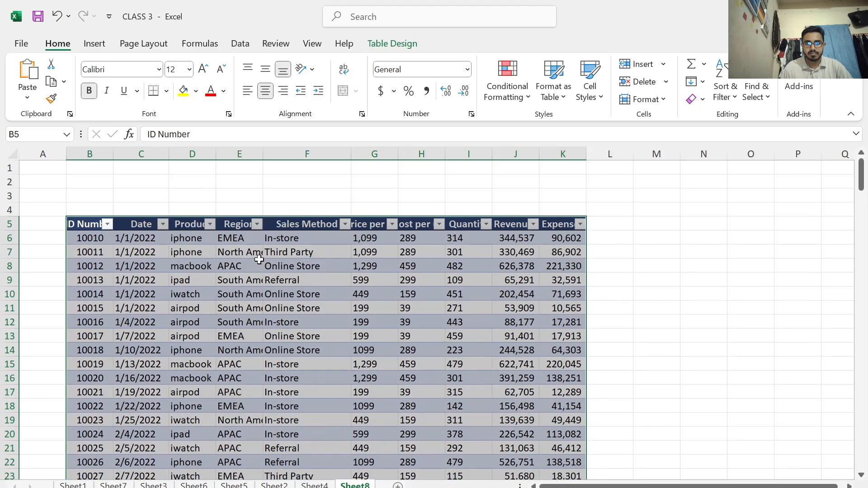
double_click(263, 156)
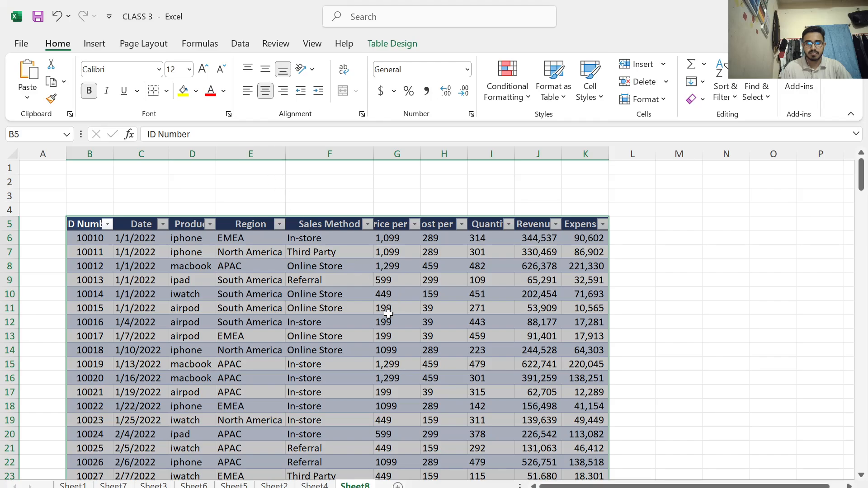
scroll(271, 384, down, 6)
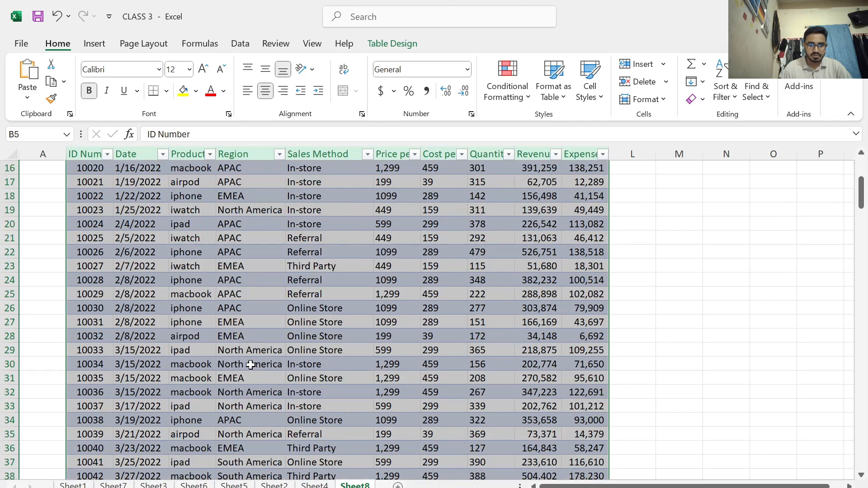
scroll(281, 326, up, 4)
scroll(284, 318, up, 2)
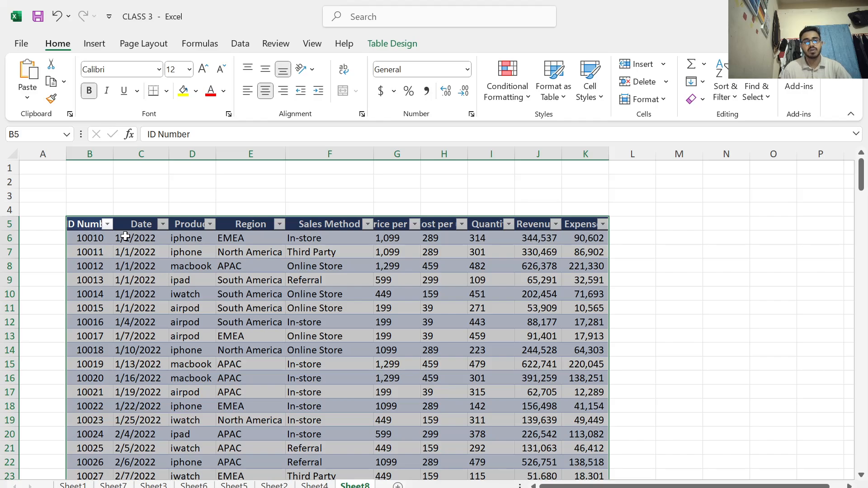
Create a PivotTable from the pasted sales table, placed on a new worksheet
click(94, 44)
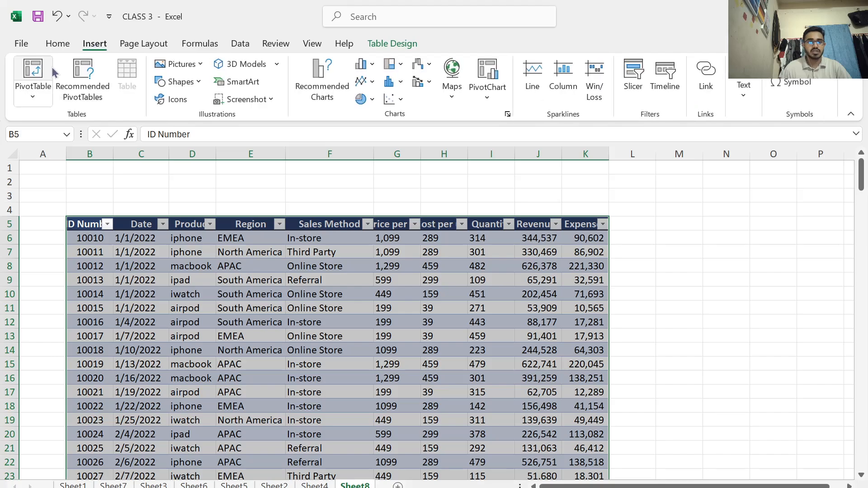
click(33, 72)
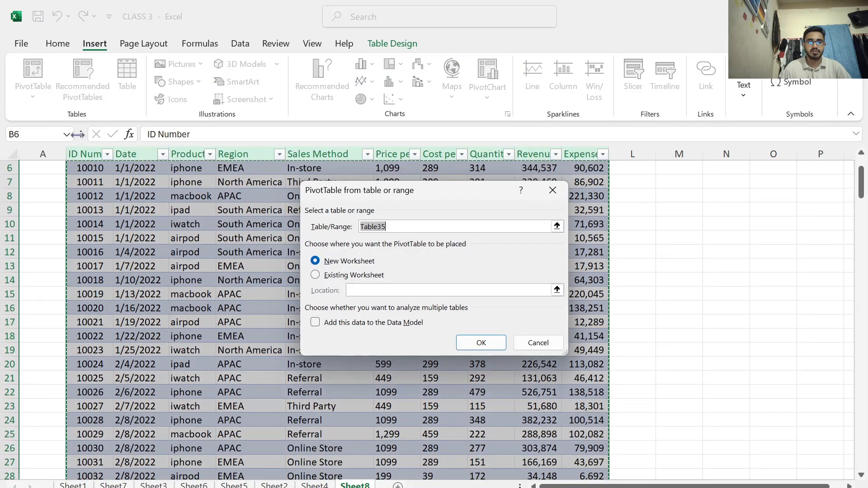
click(468, 340)
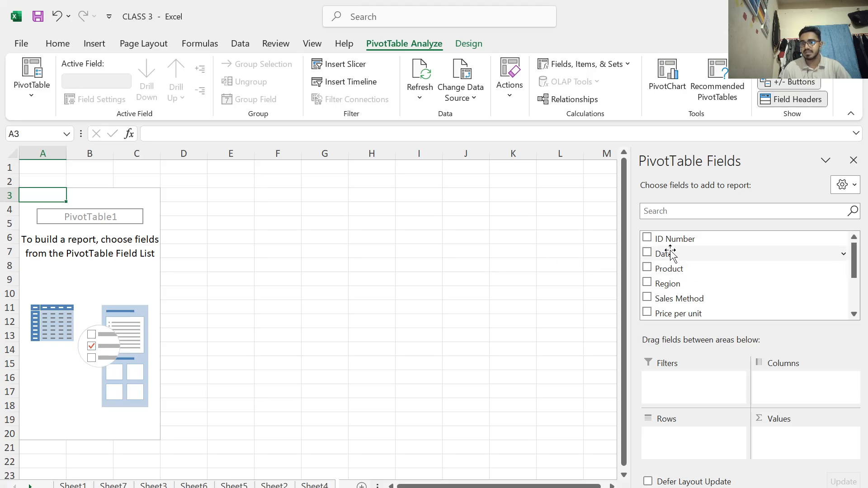
Add Product as the PivotTable's row field, with the sums of Revenues and Quantity as its values
scroll(675, 288, down, 1)
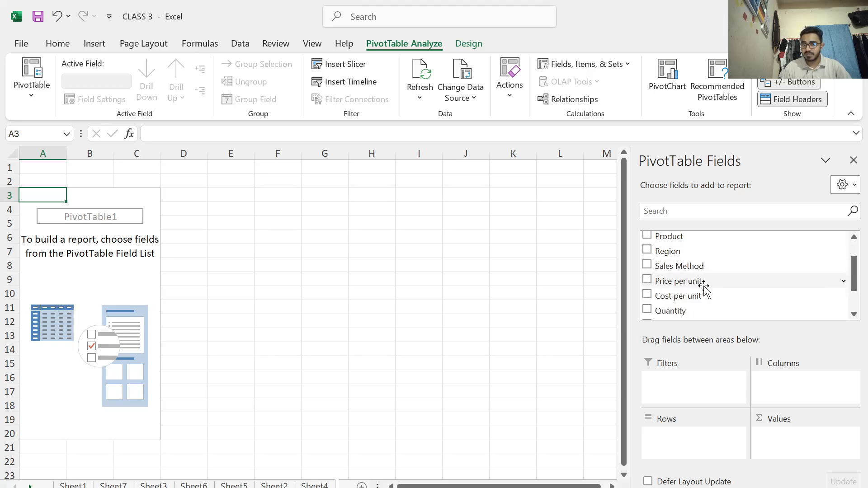
scroll(678, 286, down, 1)
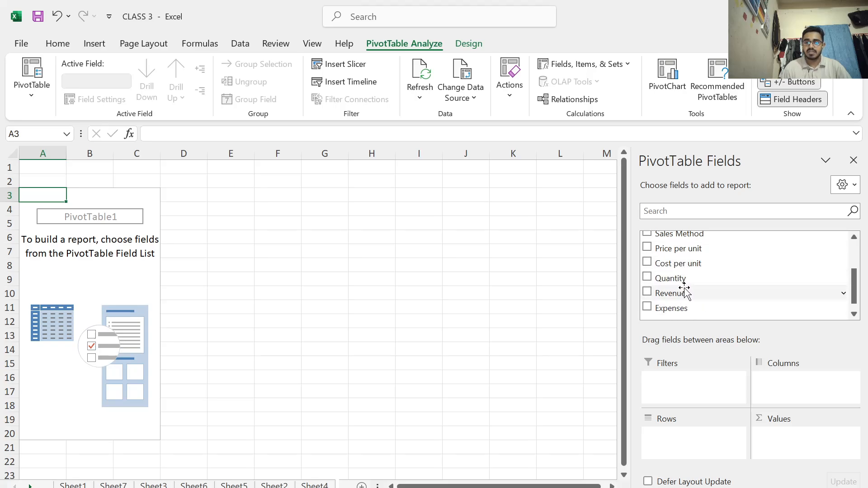
scroll(675, 269, up, 1)
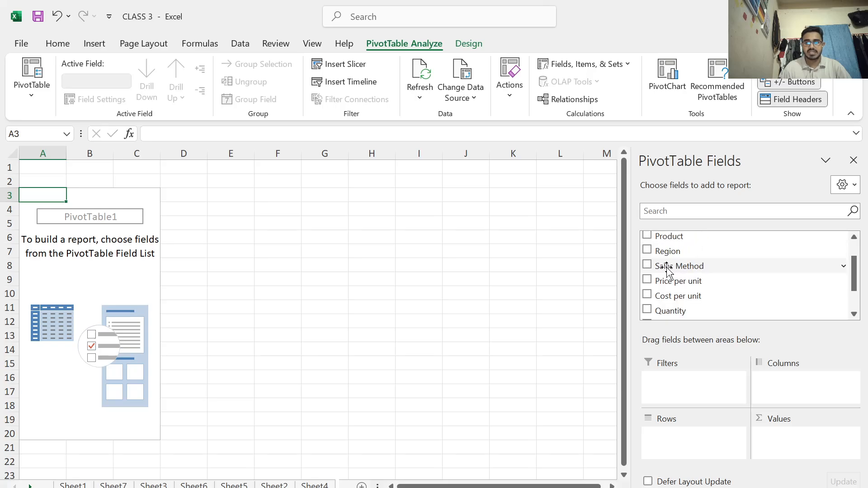
scroll(659, 271, up, 1)
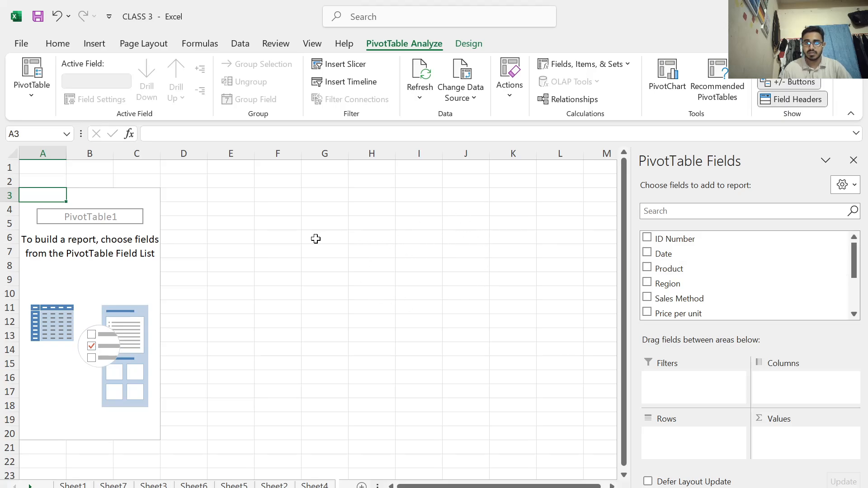
click(647, 267)
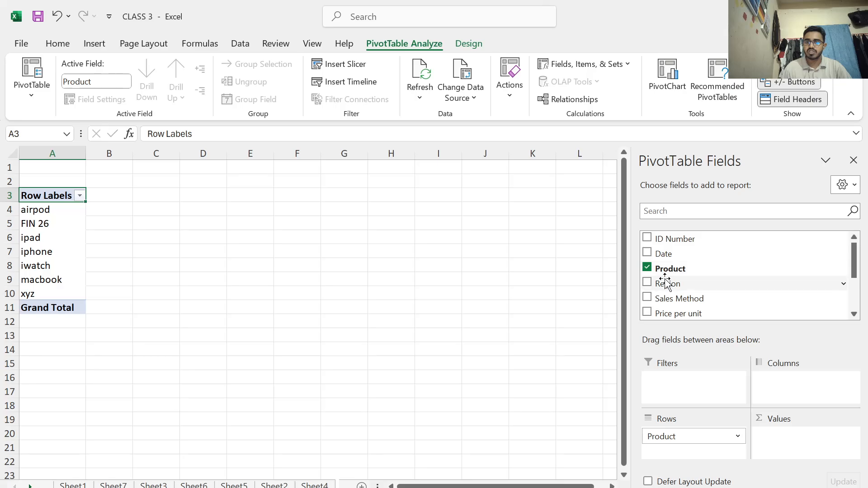
scroll(665, 284, down, 2)
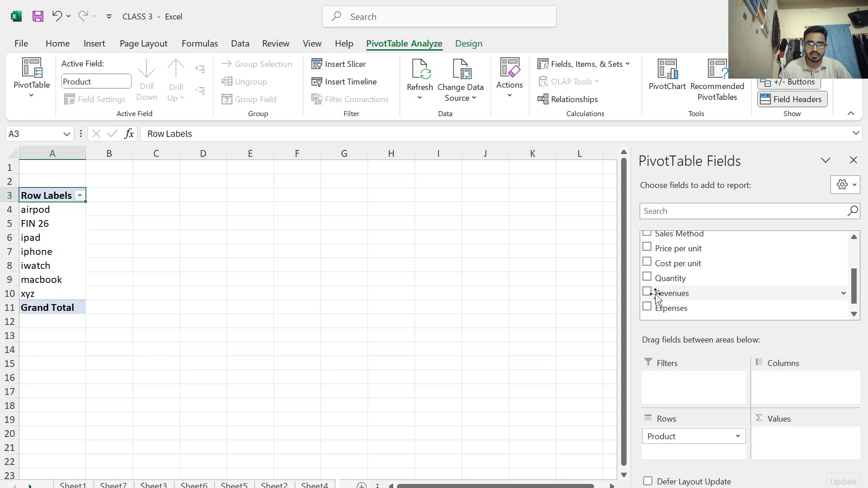
click(647, 292)
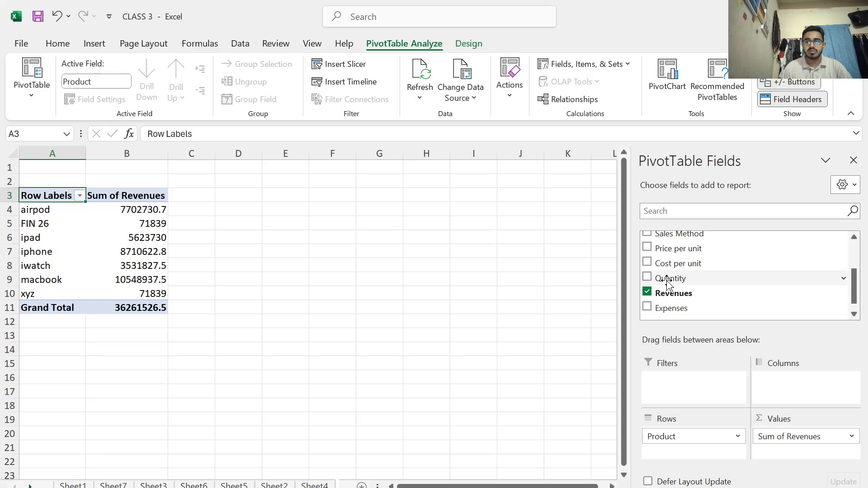
drag(667, 283, 667, 283)
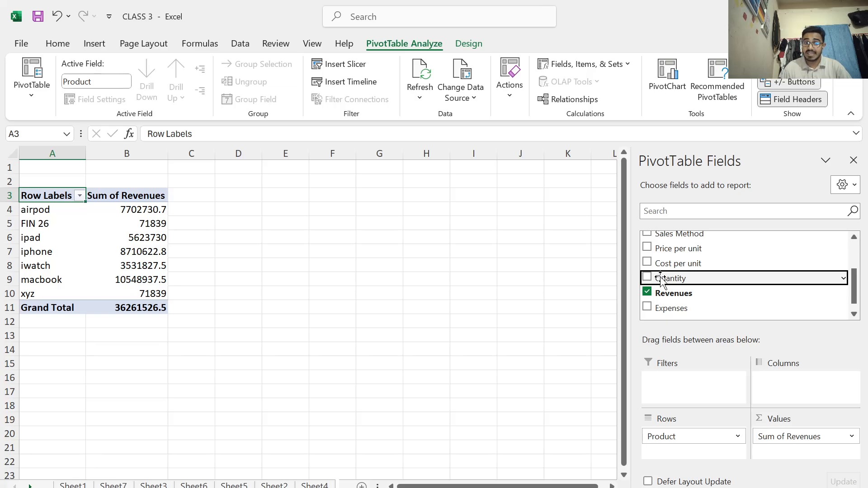
drag(662, 278, 781, 454)
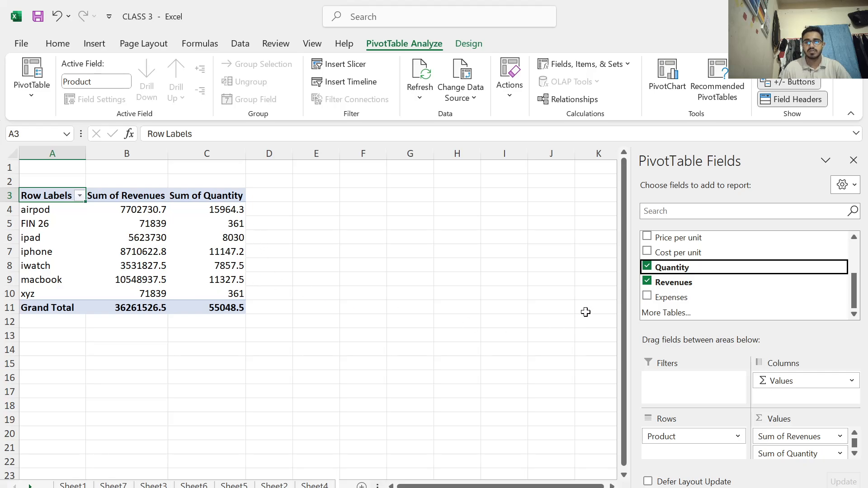
Break the PivotTable rows down further by adding Region and Sales Method beneath Product
scroll(671, 289, up, 1)
scroll(676, 301, down, 1)
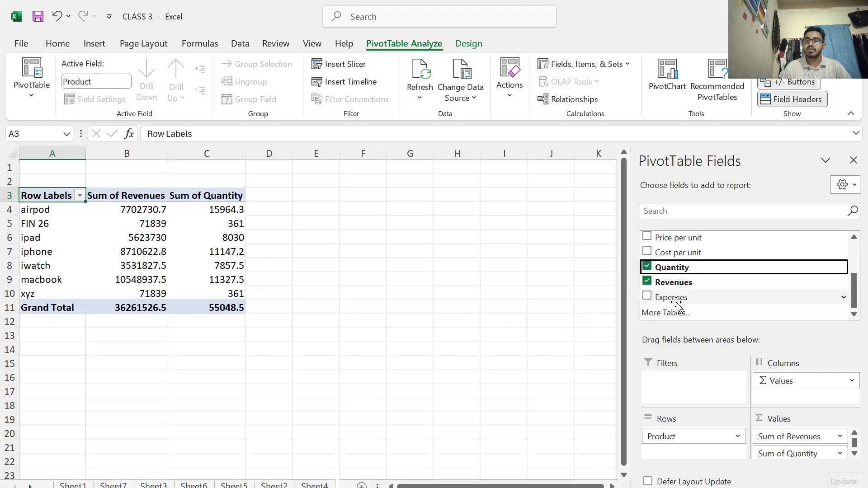
scroll(658, 292, up, 1)
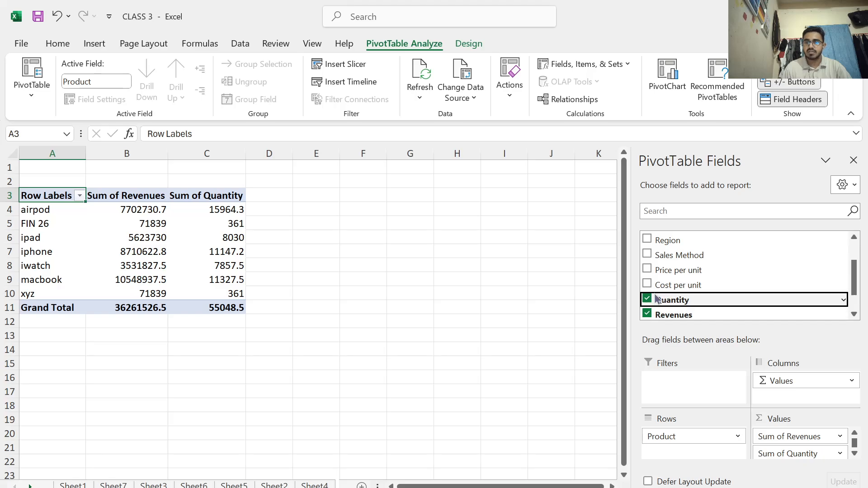
click(647, 240)
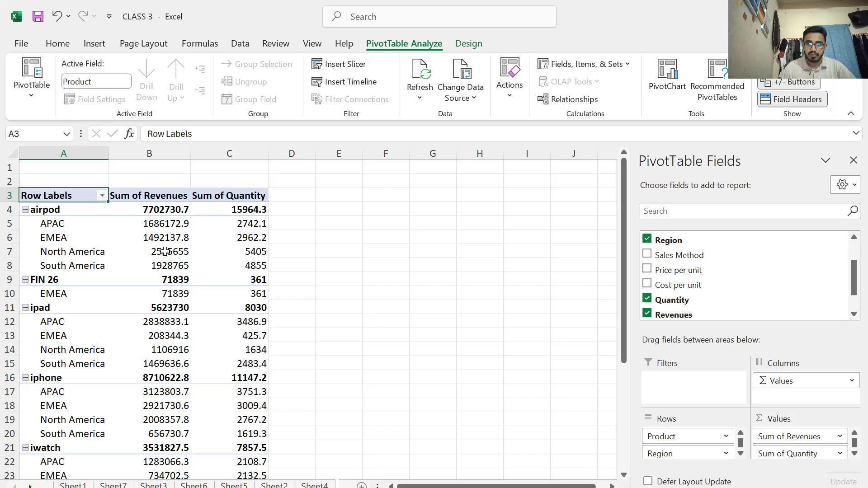
click(247, 256)
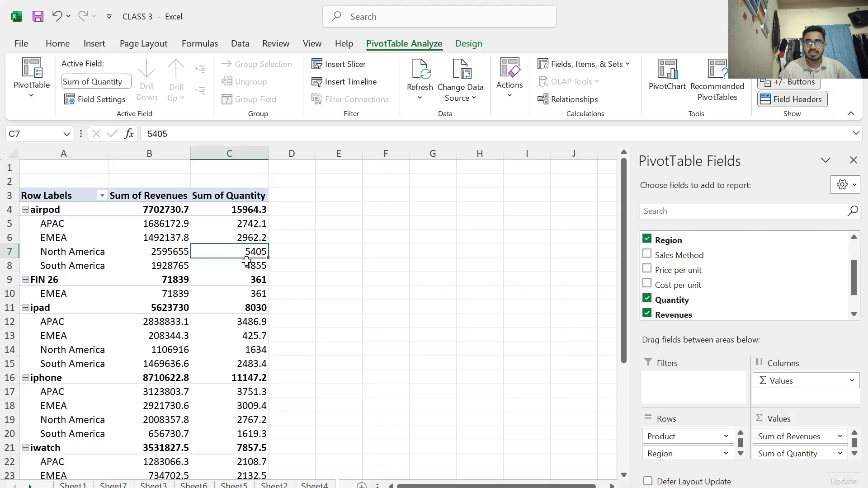
click(646, 254)
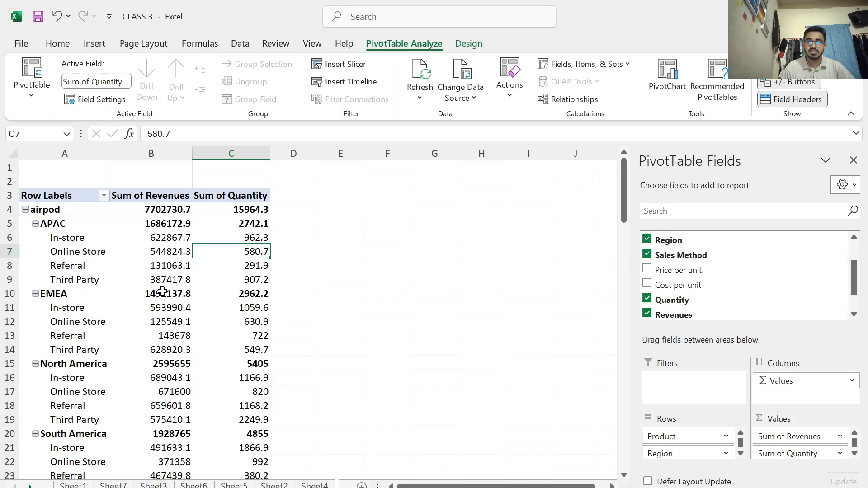
Add Price per unit and Cost per unit to the PivotTable as value fields
mouse_move(111, 248)
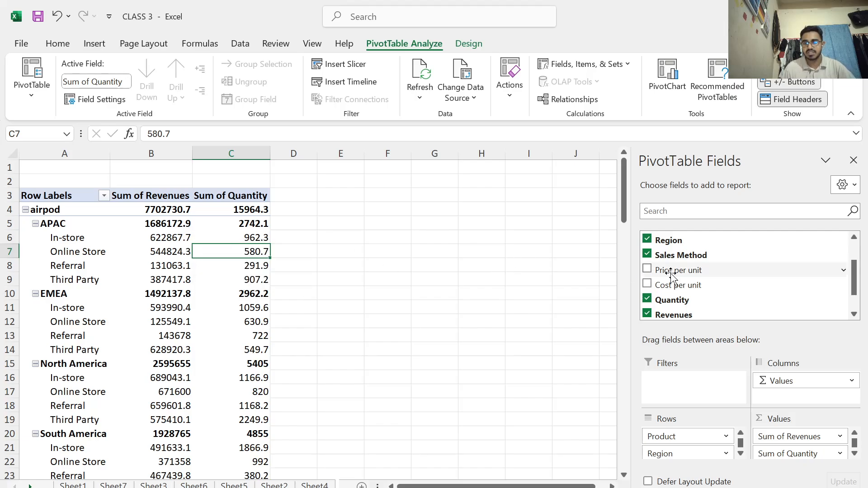
scroll(670, 274, down, 1)
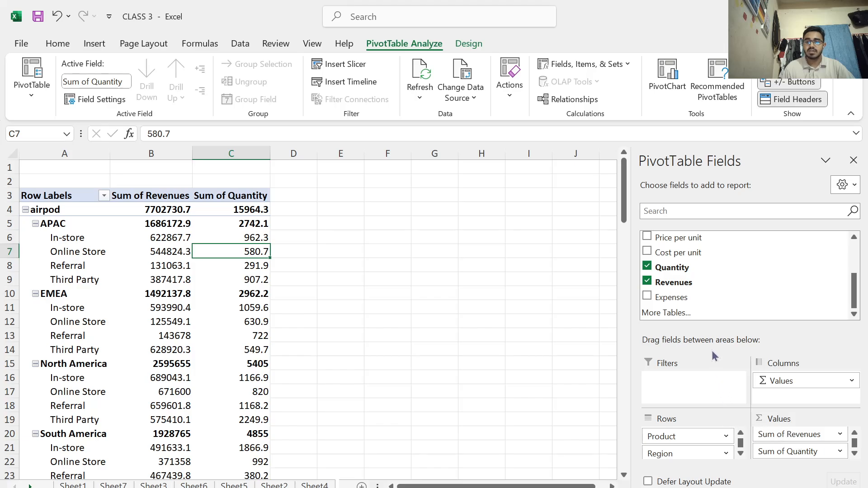
click(648, 236)
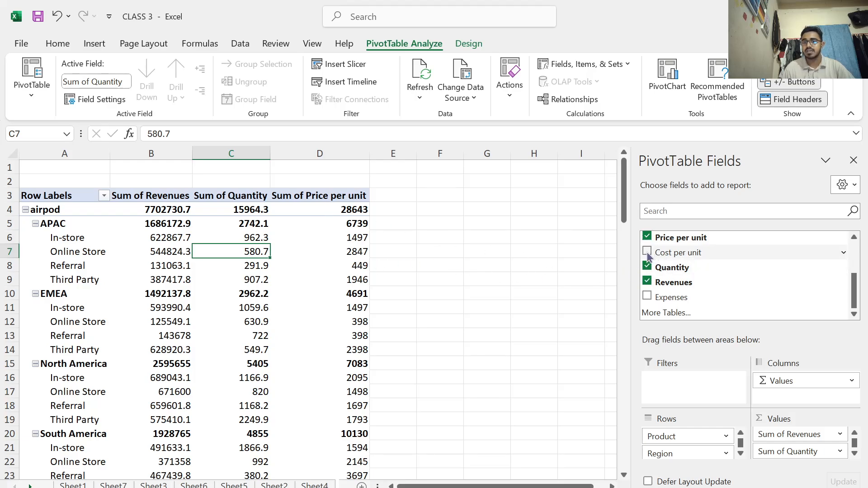
click(647, 252)
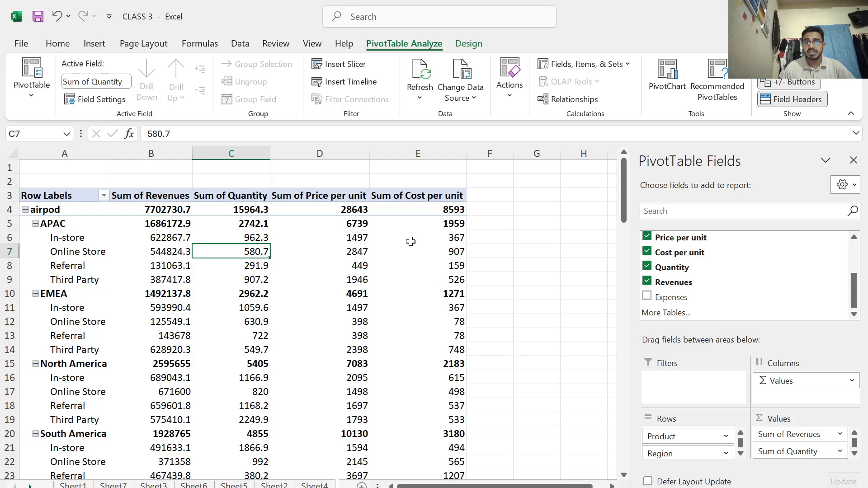
Summarize the PivotTable's Cost per unit values by Average
click(409, 197)
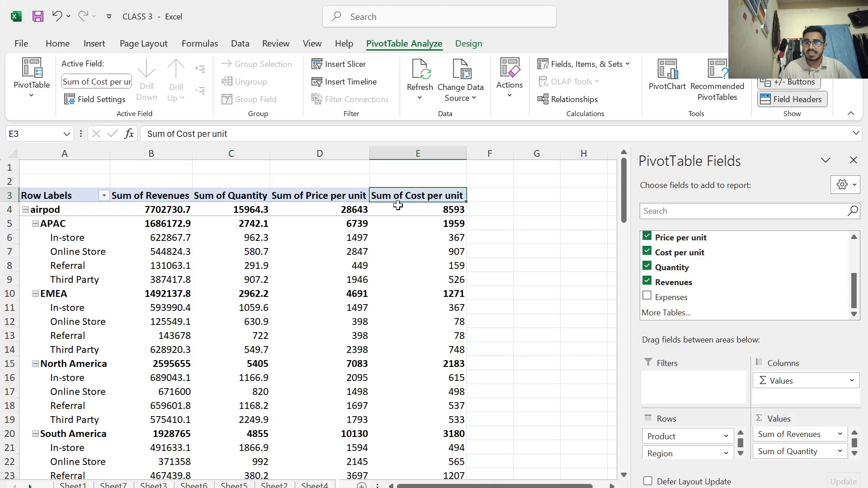
scroll(800, 447, down, 3)
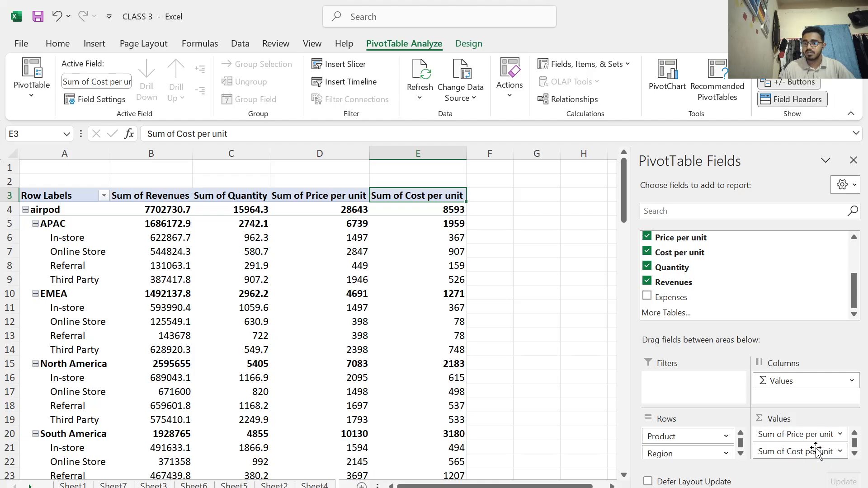
click(839, 451)
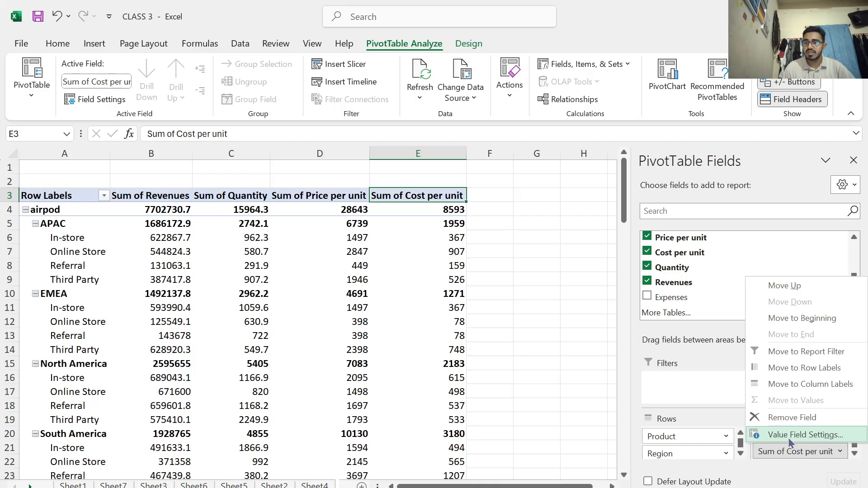
click(787, 435)
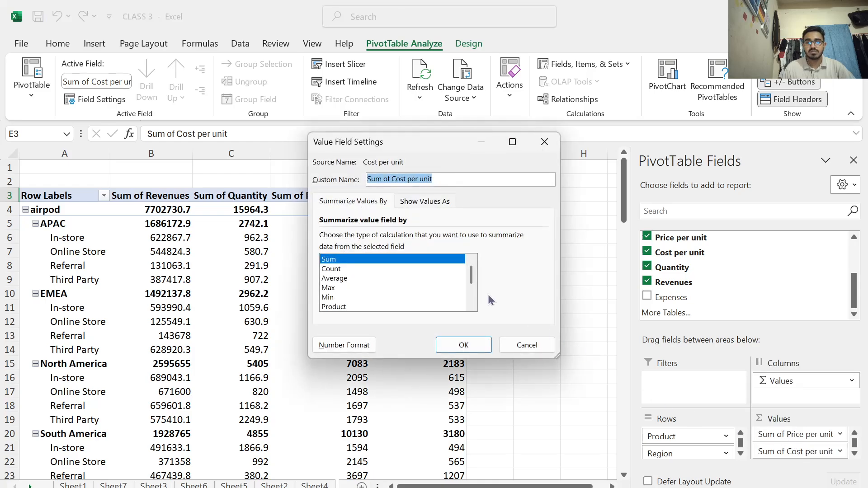
click(334, 278)
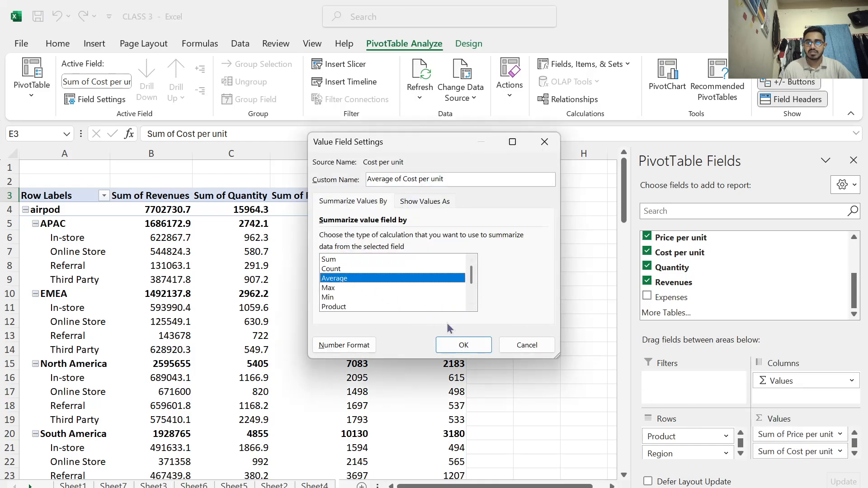
click(464, 344)
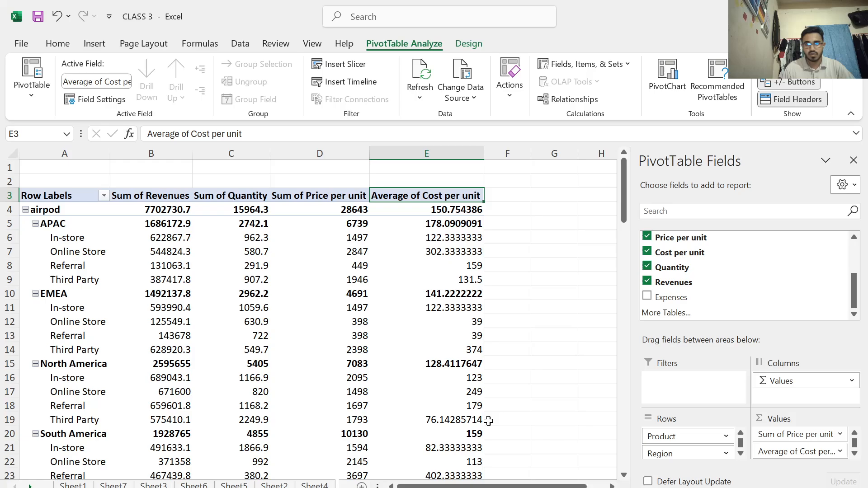
Summarize the PivotTable's Price per unit values by Average
click(301, 197)
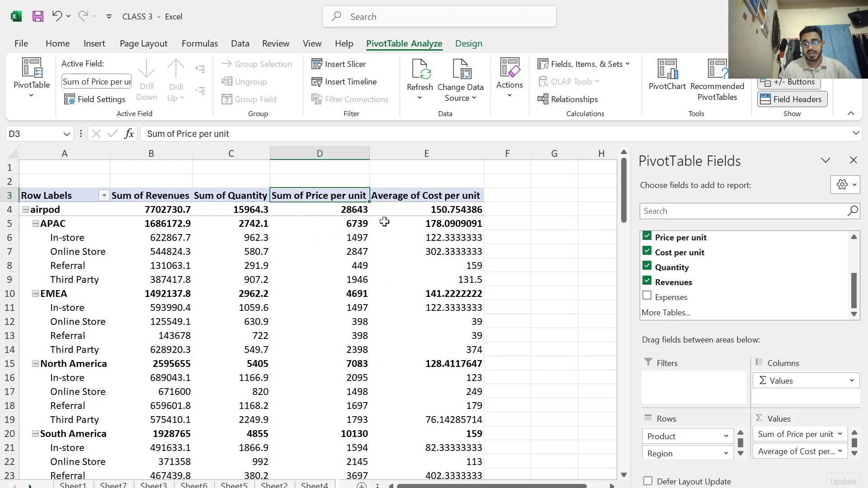
click(795, 436)
click(776, 416)
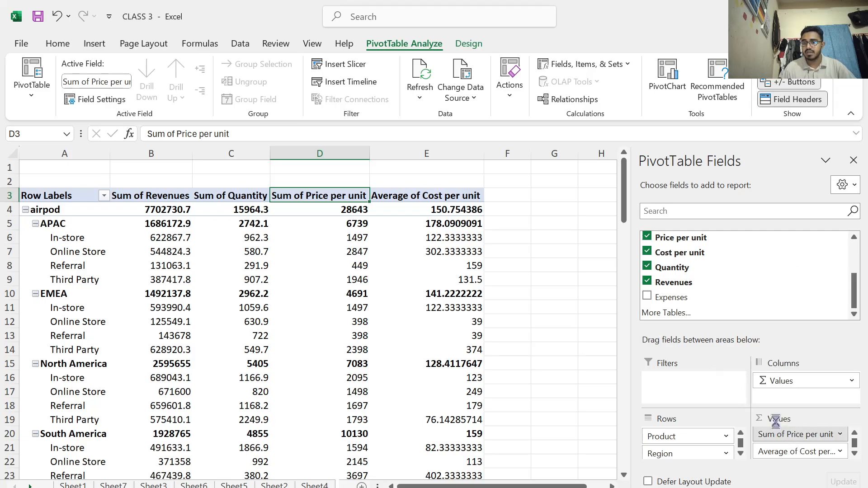
click(367, 276)
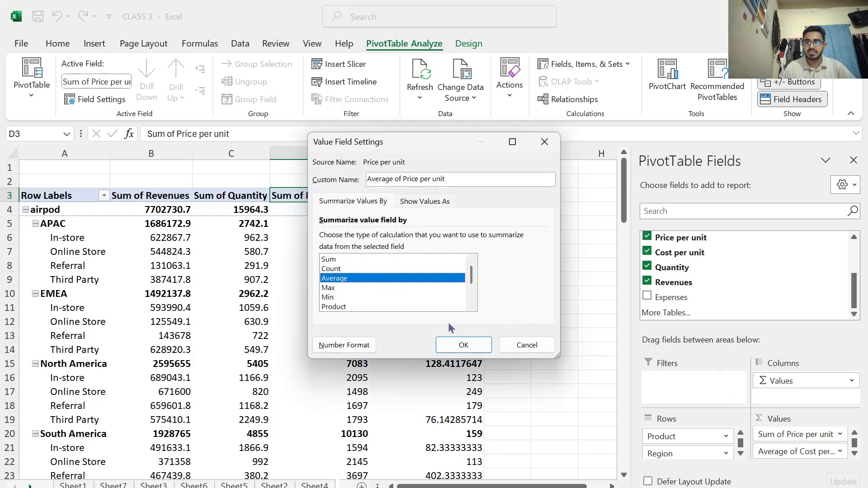
click(455, 345)
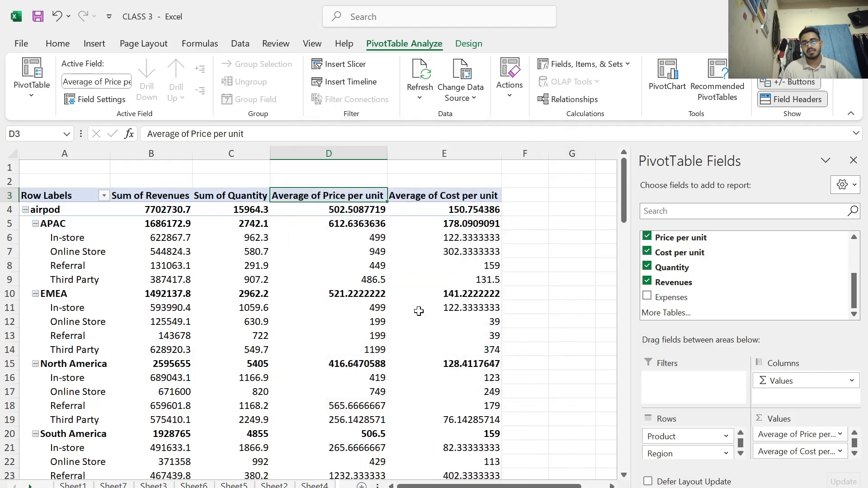
Add the sum of Expenses as a PivotTable value and Date as a further row level beneath Sales Method
click(648, 297)
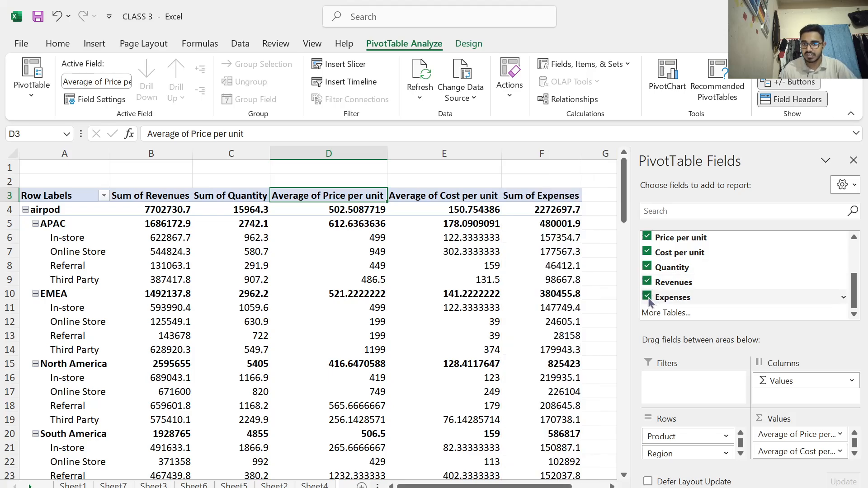
scroll(651, 296, up, 3)
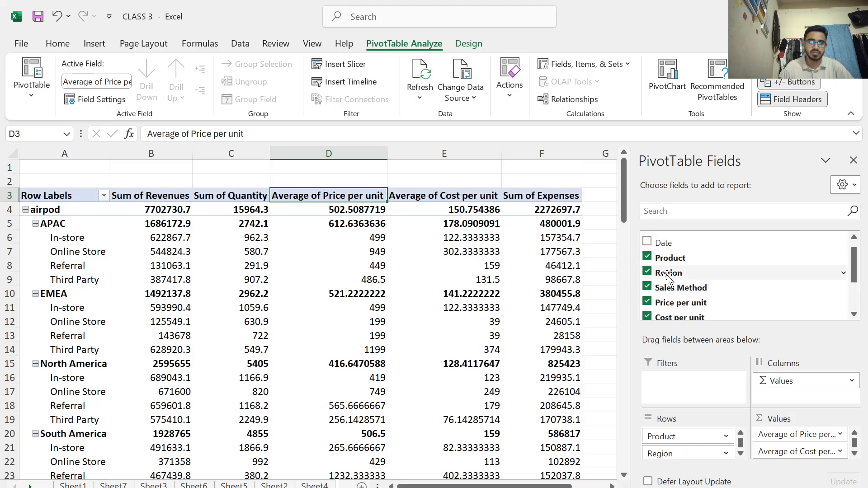
click(648, 242)
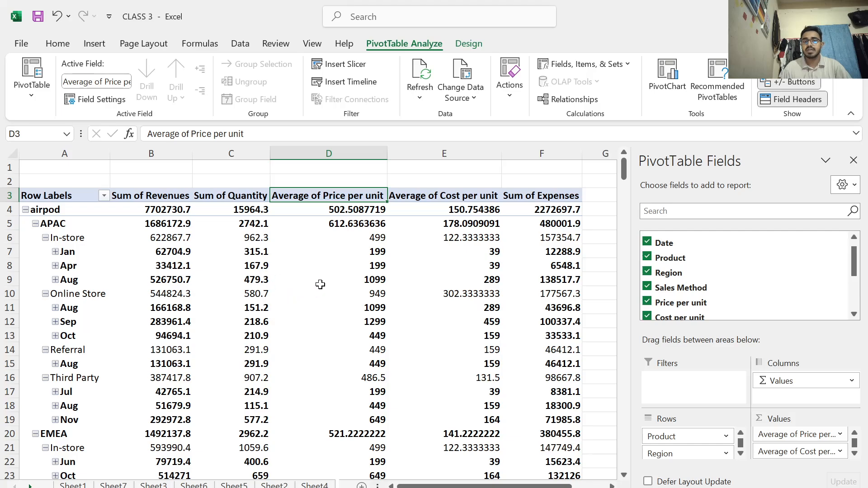
scroll(332, 283, down, 2)
mouse_move(292, 280)
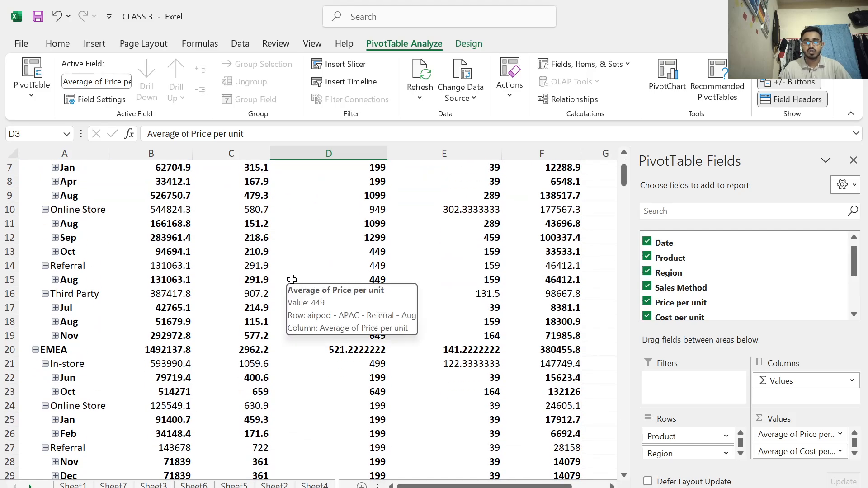
mouse_move(246, 284)
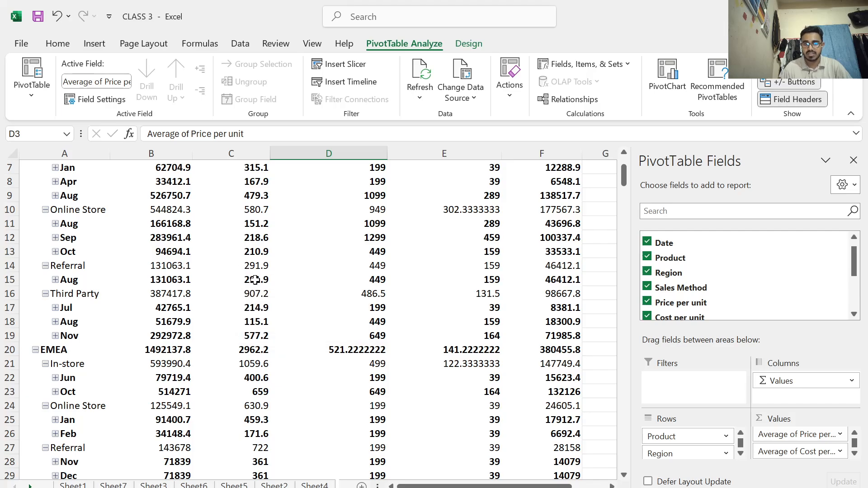
scroll(270, 270, up, 2)
mouse_move(268, 265)
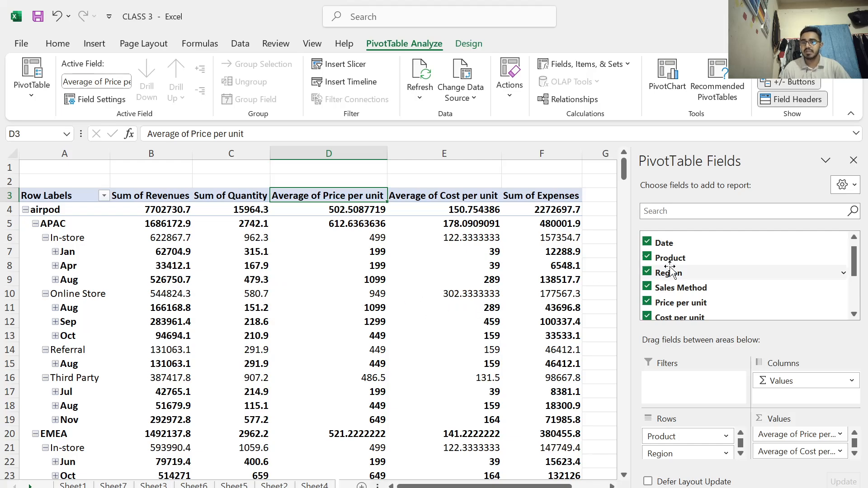
Include the ID Number field in the PivotTable as a summed value
scroll(670, 269, down, 2)
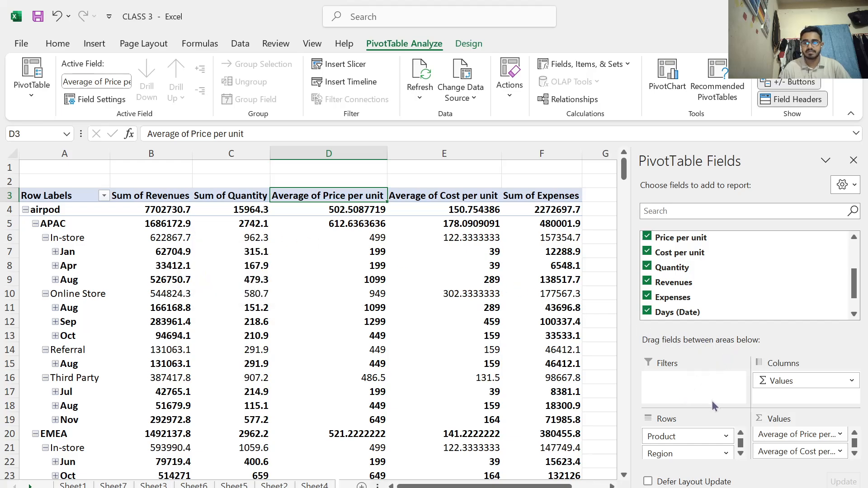
scroll(677, 278, up, 2)
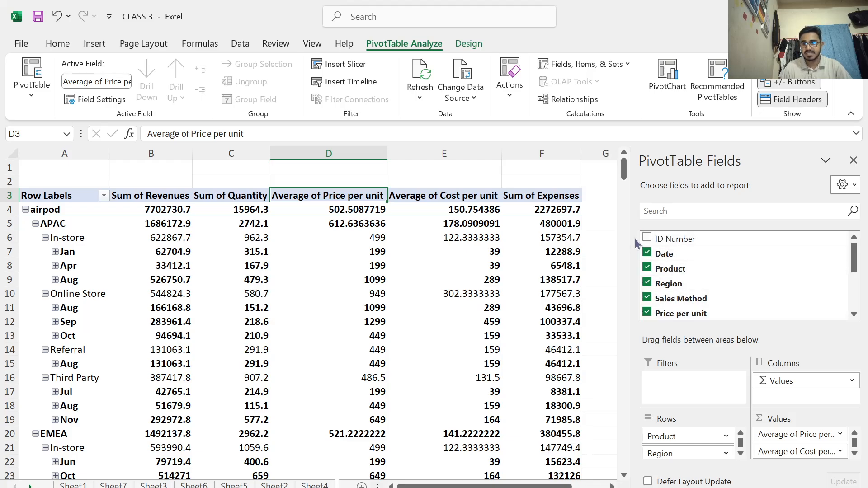
click(647, 238)
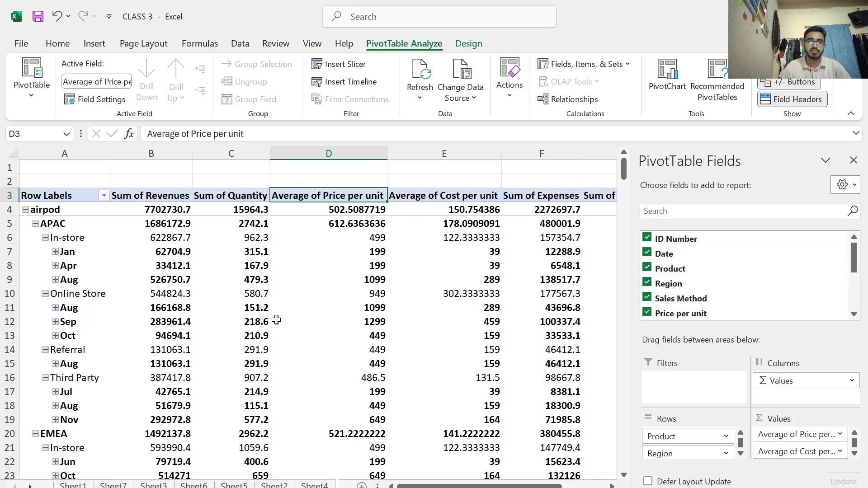
Examine the PivotTable's breakdown by product, region, sales method and month across its value columns
scroll(316, 297, down, 12)
scroll(311, 269, down, 20)
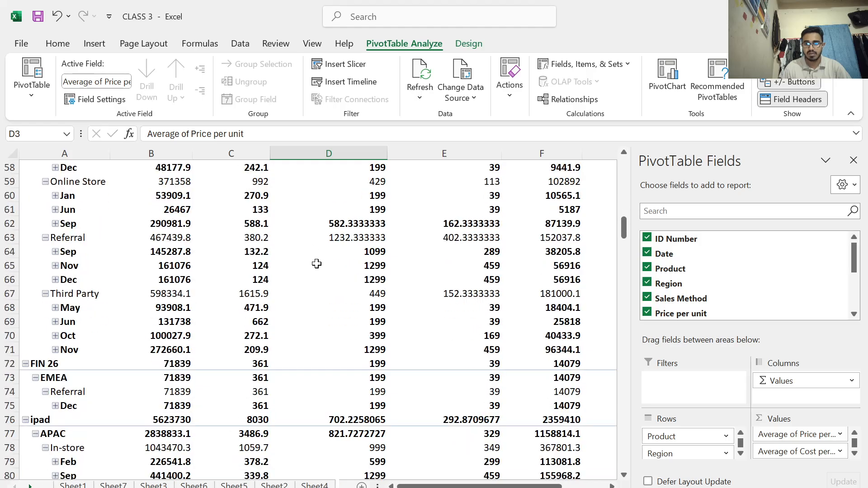
scroll(317, 232, down, 13)
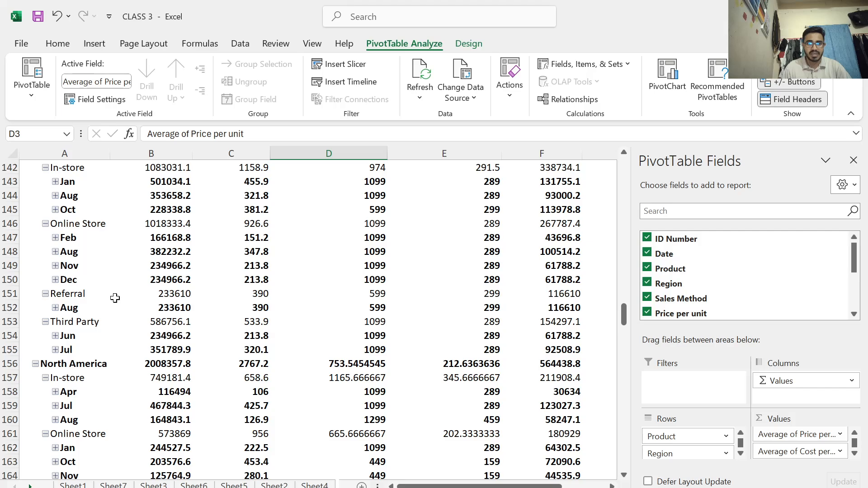
scroll(151, 289, up, 13)
scroll(153, 242, up, 5)
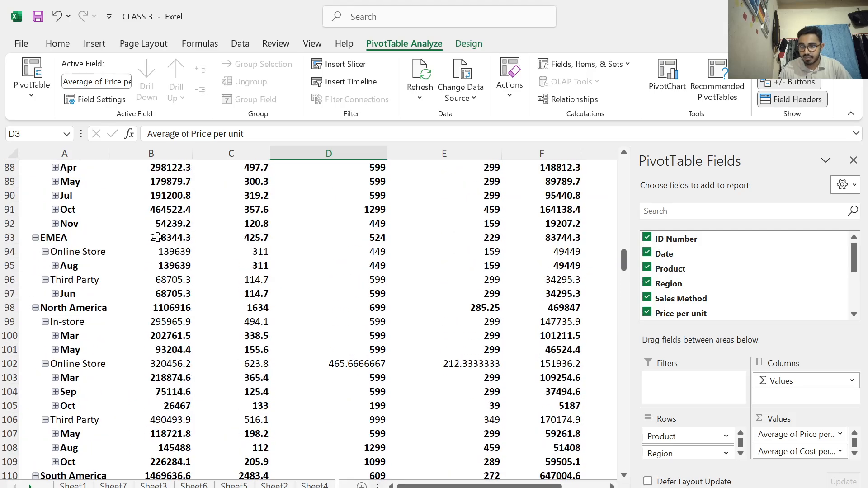
scroll(157, 237, up, 12)
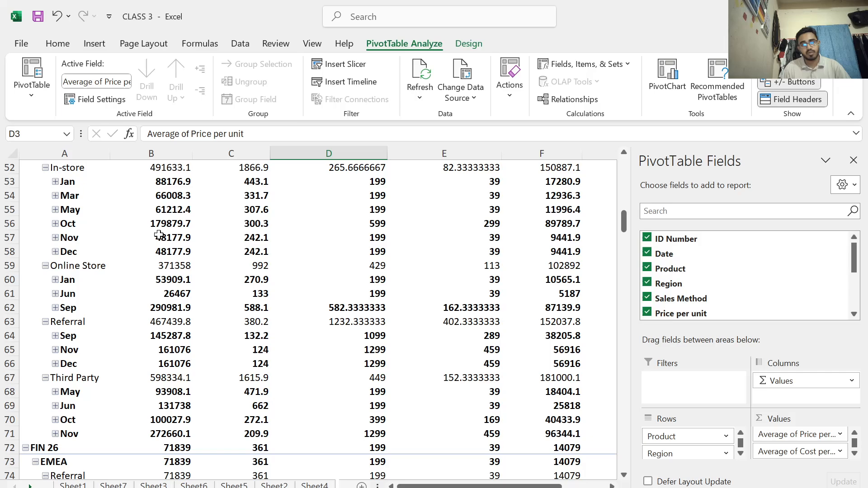
scroll(159, 235, up, 15)
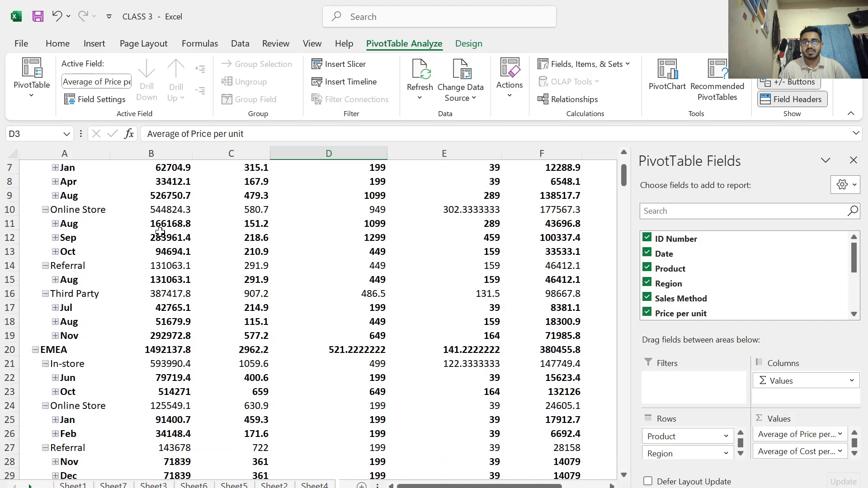
scroll(160, 229, up, 2)
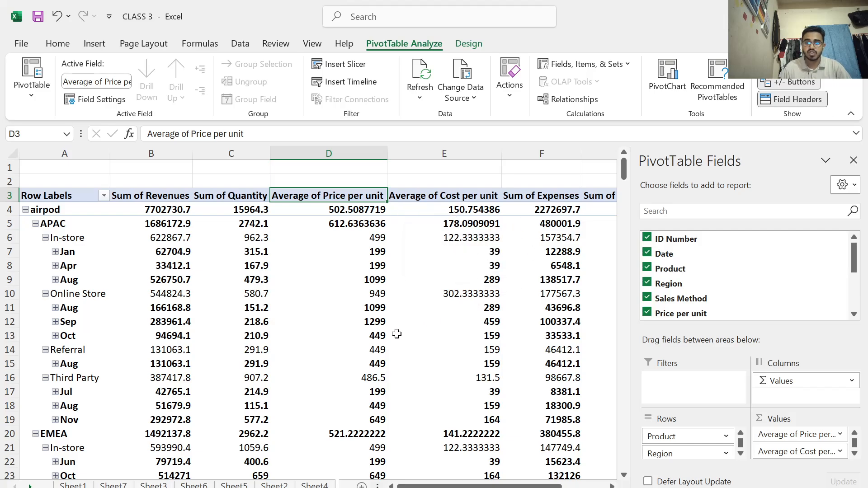
scroll(397, 333, down, 18)
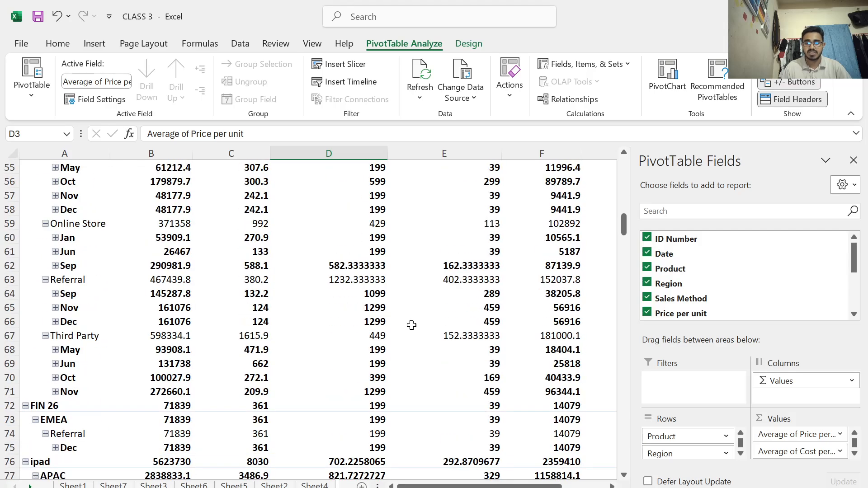
scroll(414, 317, down, 10)
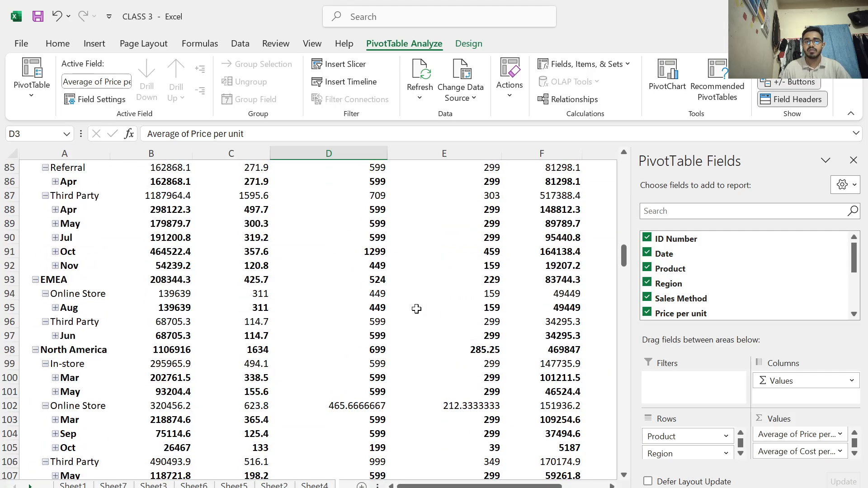
scroll(415, 309, down, 11)
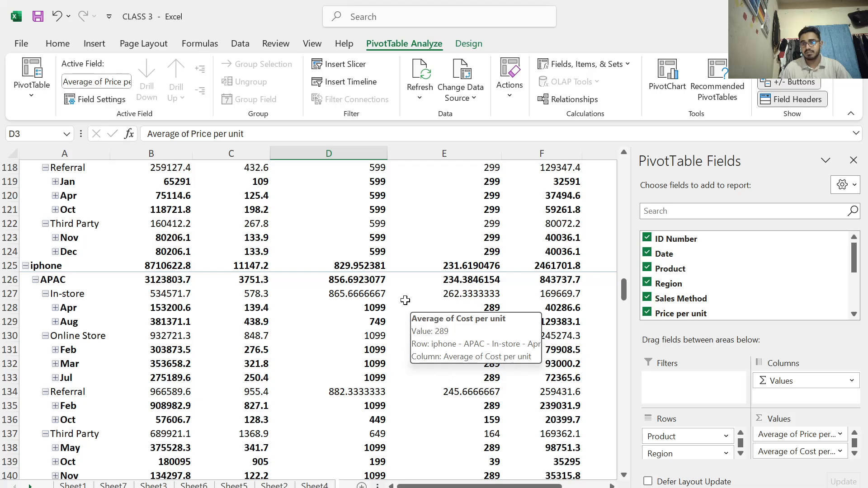
scroll(395, 286, up, 3)
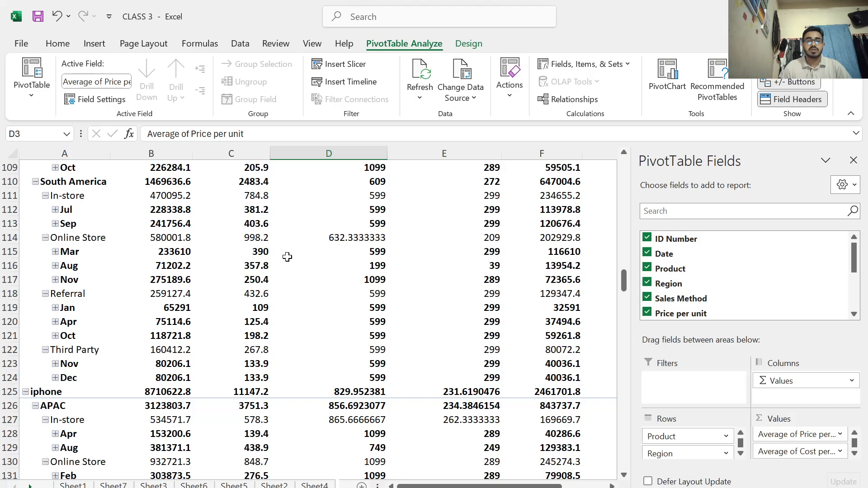
scroll(285, 254, up, 5)
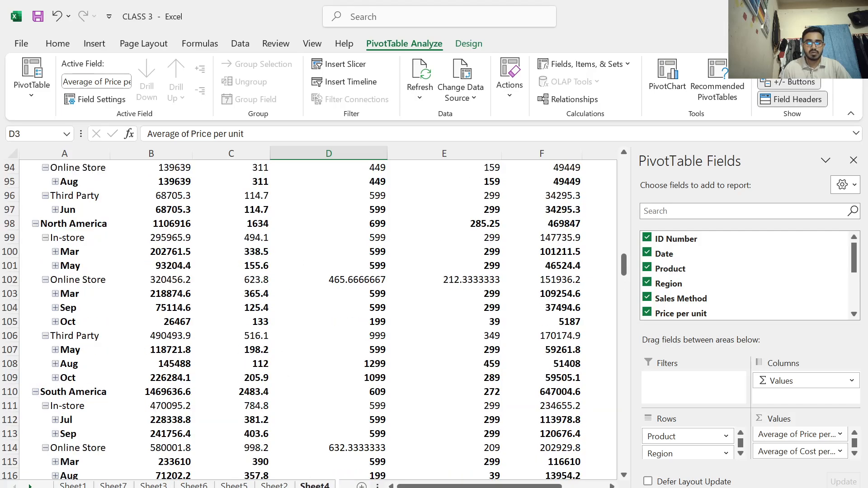
Switch to Sheet2, which holds the sales table
click(315, 484)
click(274, 485)
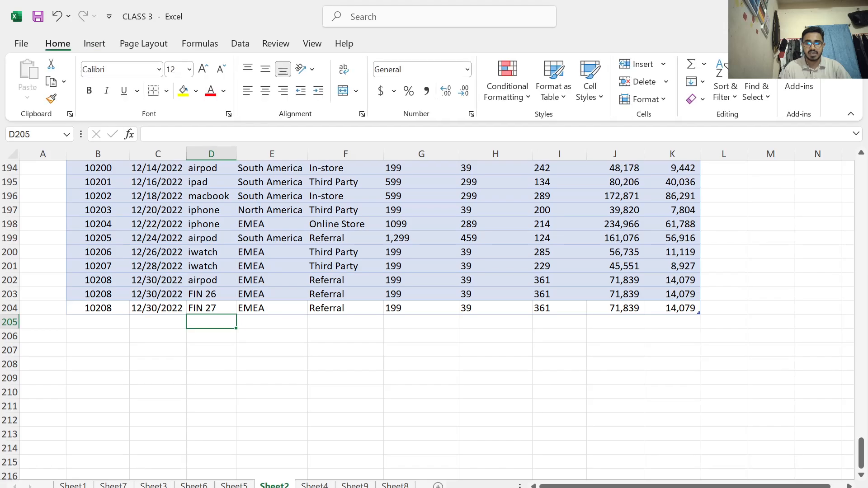
Compare the sales tables on Sheet8 and Sheet2 with the PivotTables on Sheet9 and Sheet4
click(355, 485)
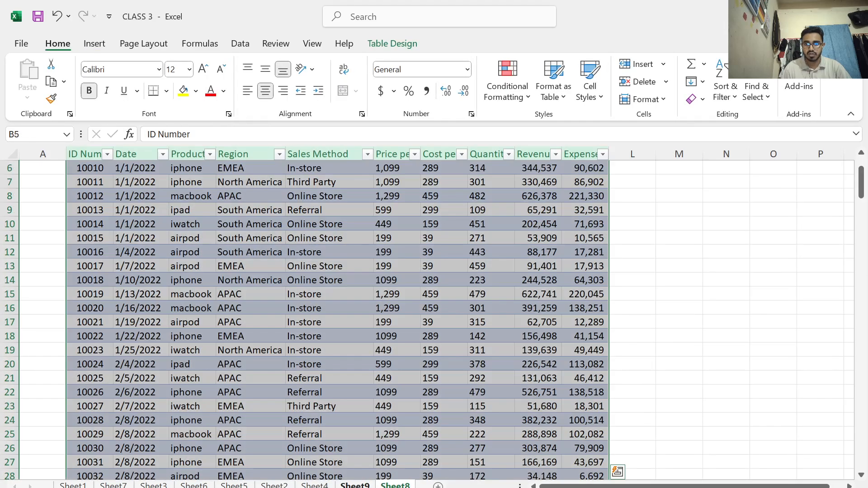
scroll(348, 389, down, 11)
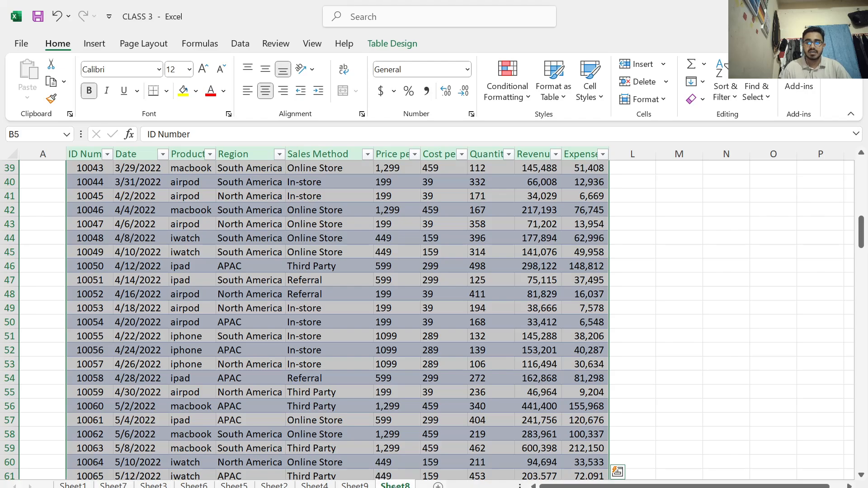
click(354, 485)
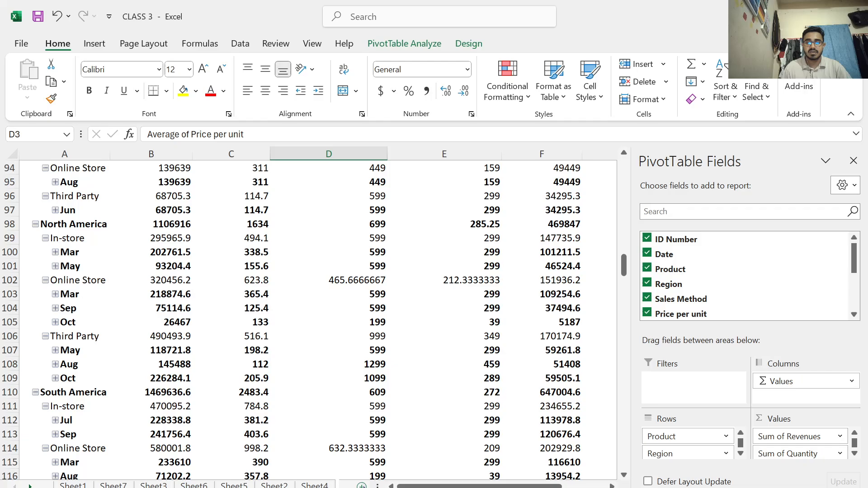
click(314, 485)
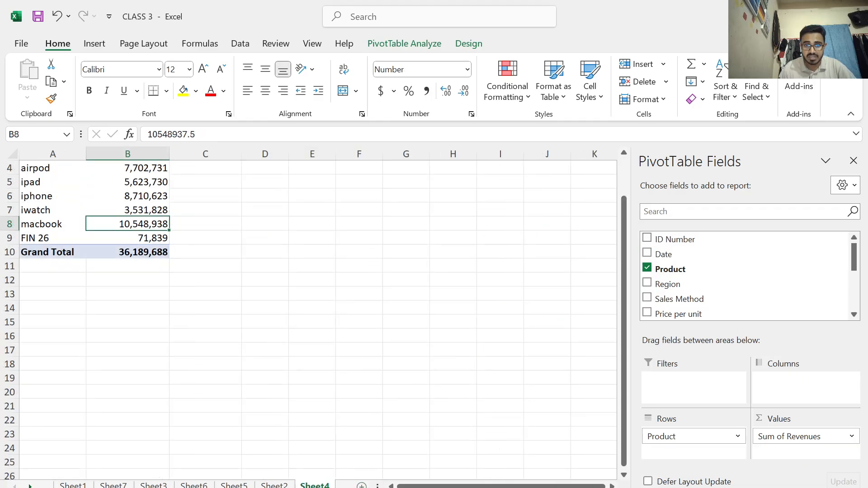
click(274, 485)
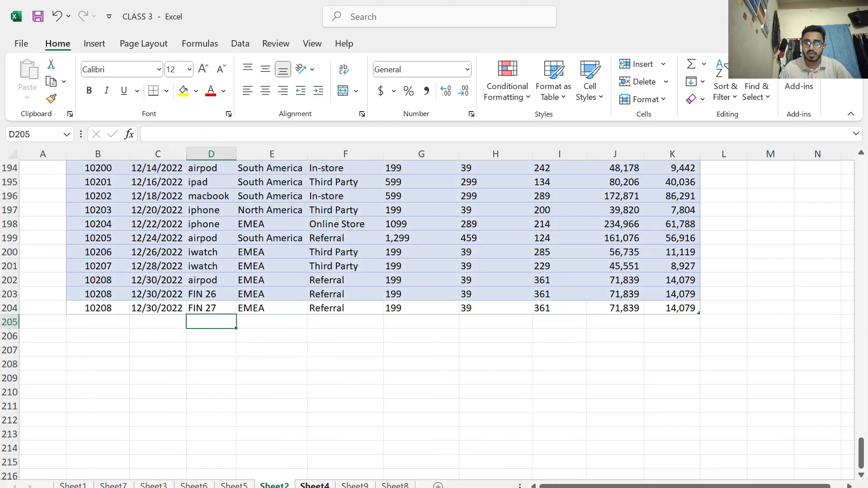
click(315, 486)
click(284, 485)
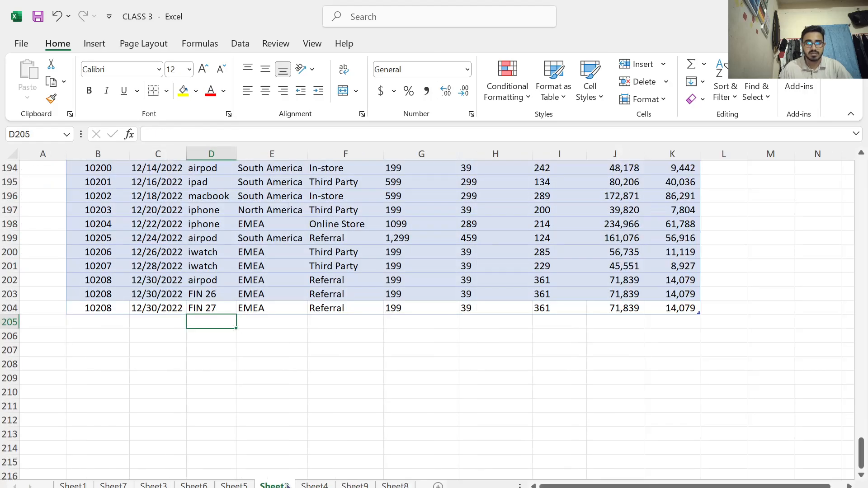
scroll(321, 391, up, 3)
scroll(321, 386, up, 5)
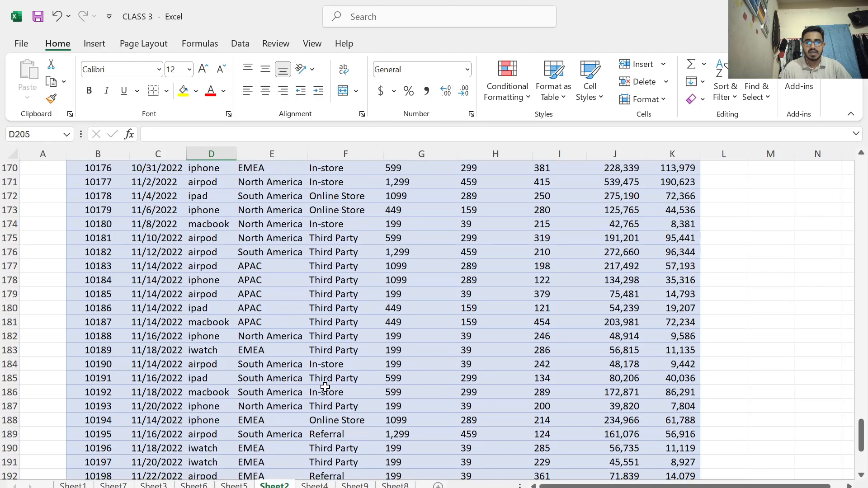
Return to the PivotTable on Sheet9 and examine its further region, sales method and month rows
click(355, 486)
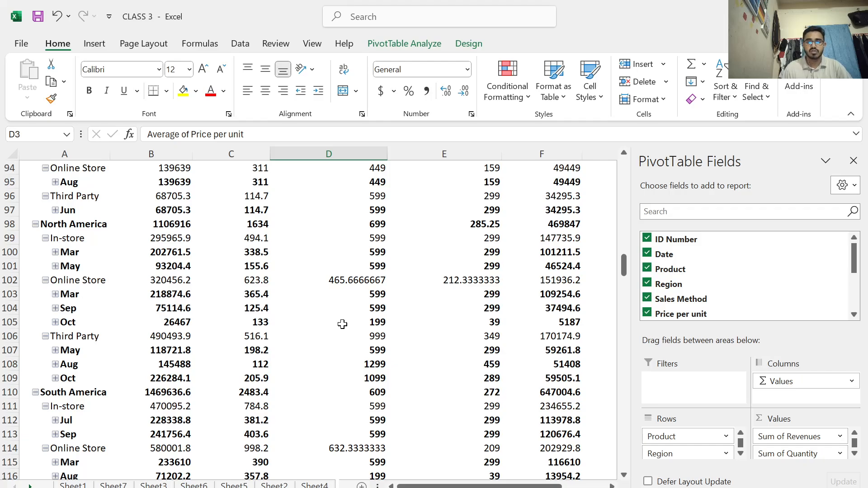
scroll(342, 324, down, 6)
scroll(343, 315, down, 12)
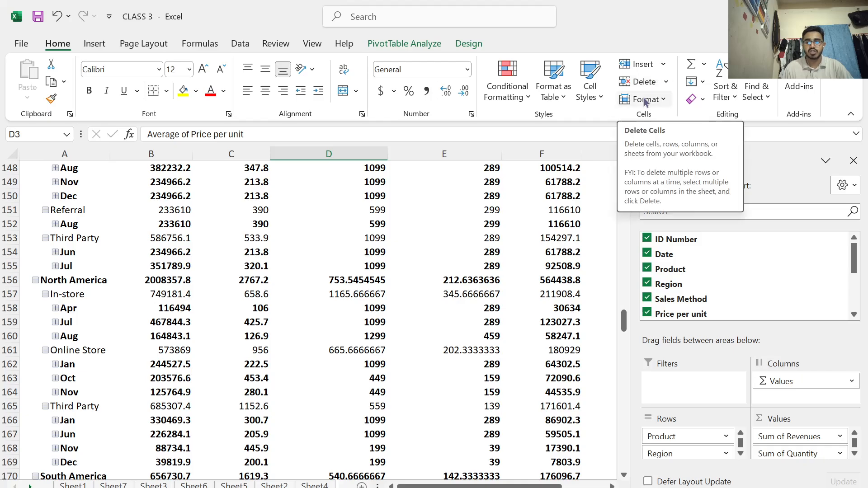
Restore the maximized workbook window to a smaller size and move it to the middle of the desktop
double_click(603, 21)
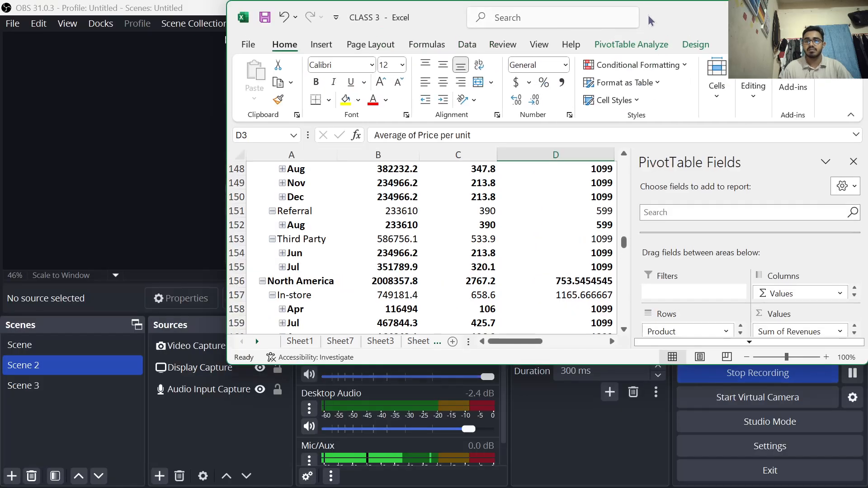
drag(650, 21, 538, 111)
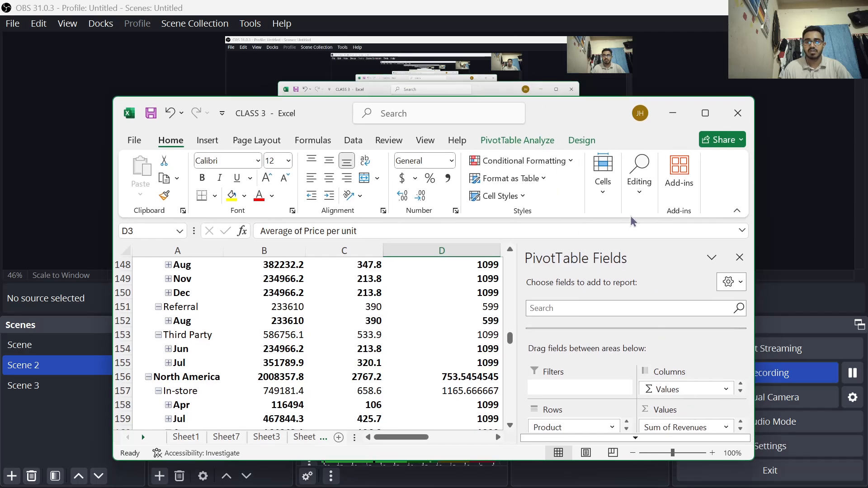